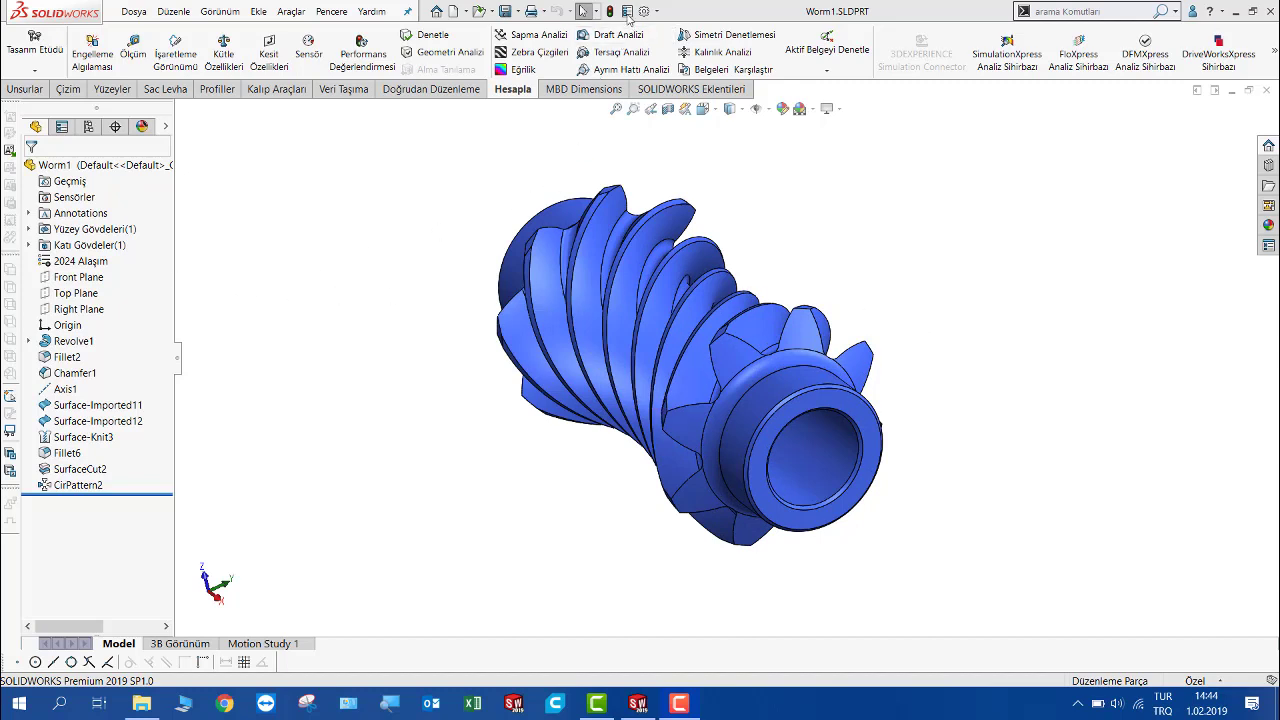
- Review Worm1's custom properties (Malzeme, Ağırlık, Çizen) in File Properties and accept them
{"action": "left_click", "coordinate": [627, 12]}
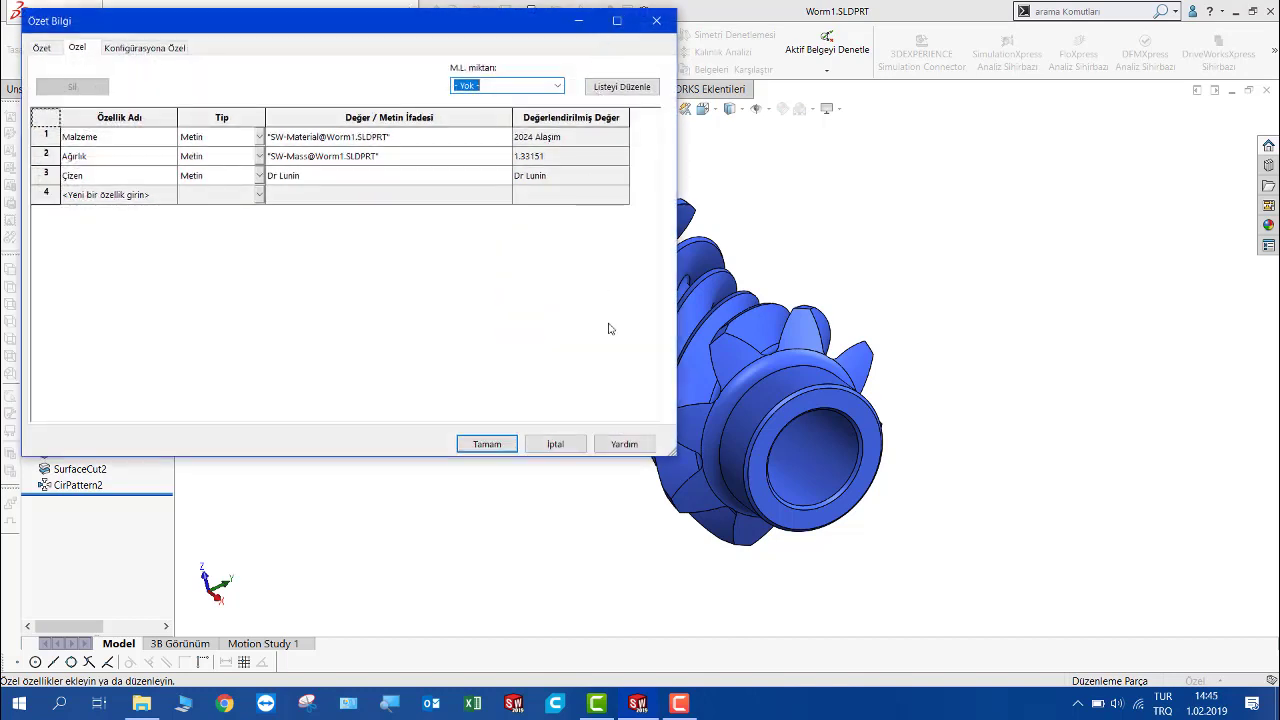
{"action": "left_click", "coordinate": [487, 444]}
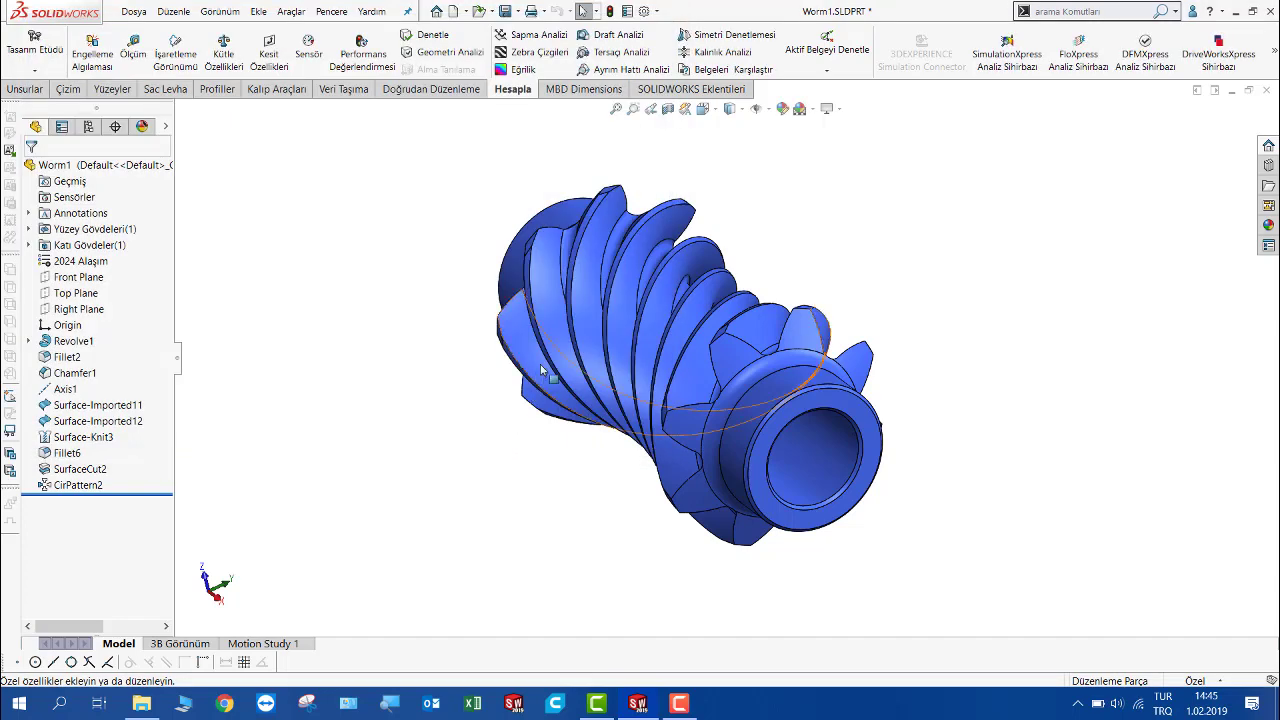
- Start Belgeleri Karşılaştır with Worm1.SLDPRT as the reference document
{"action": "left_click", "coordinate": [725, 72]}
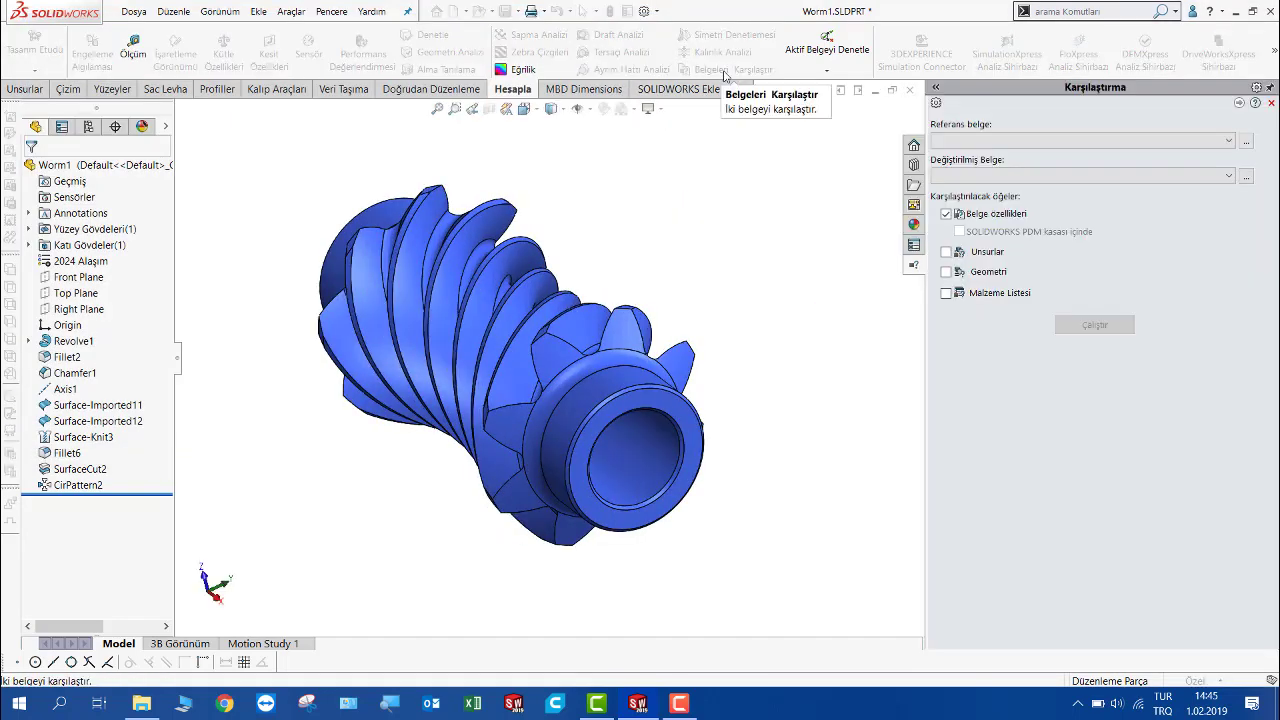
{"action": "left_click", "coordinate": [948, 142]}
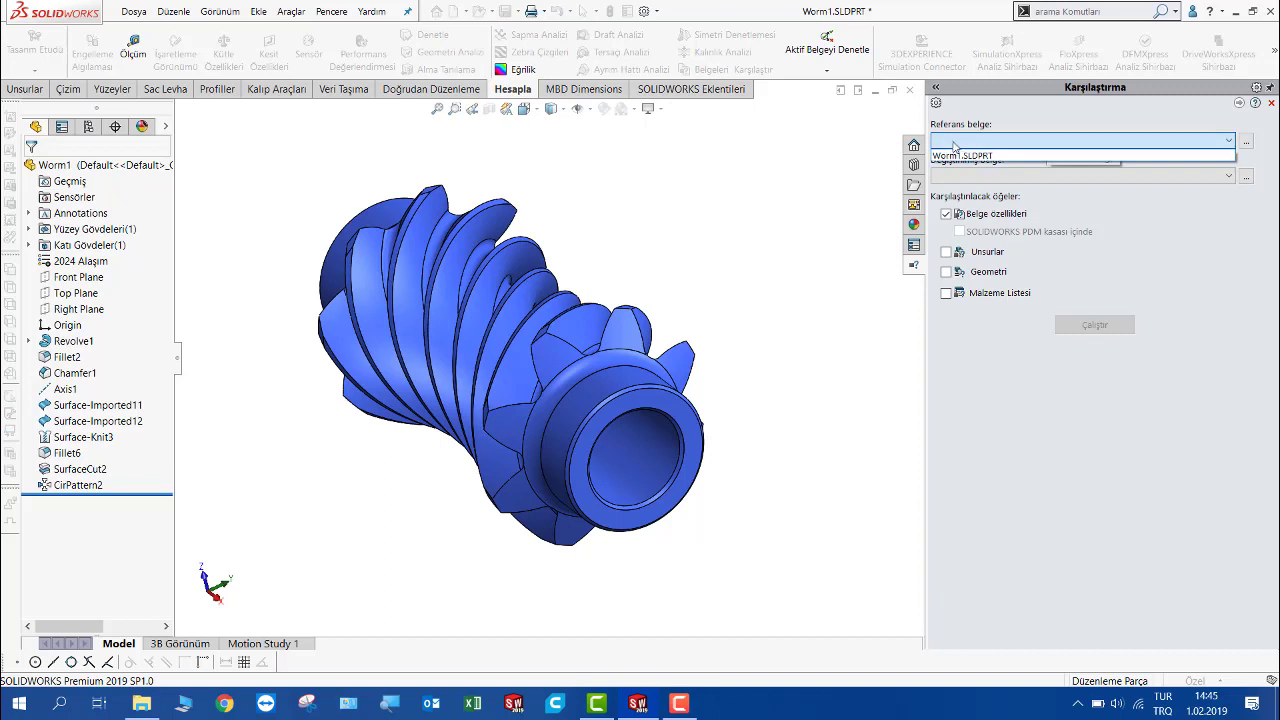
{"action": "left_click", "coordinate": [962, 156]}
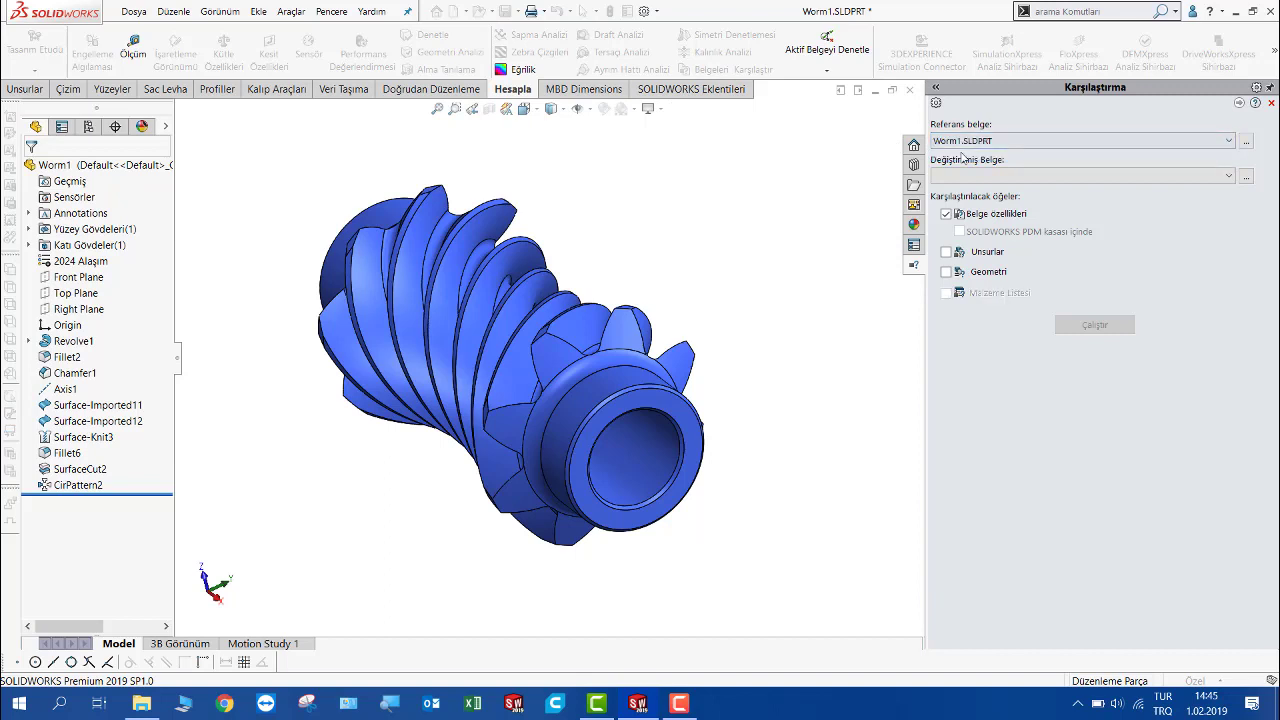
- Browse for Worm2.SLDPRT and open it as the modified document
{"action": "left_click", "coordinate": [1008, 181]}
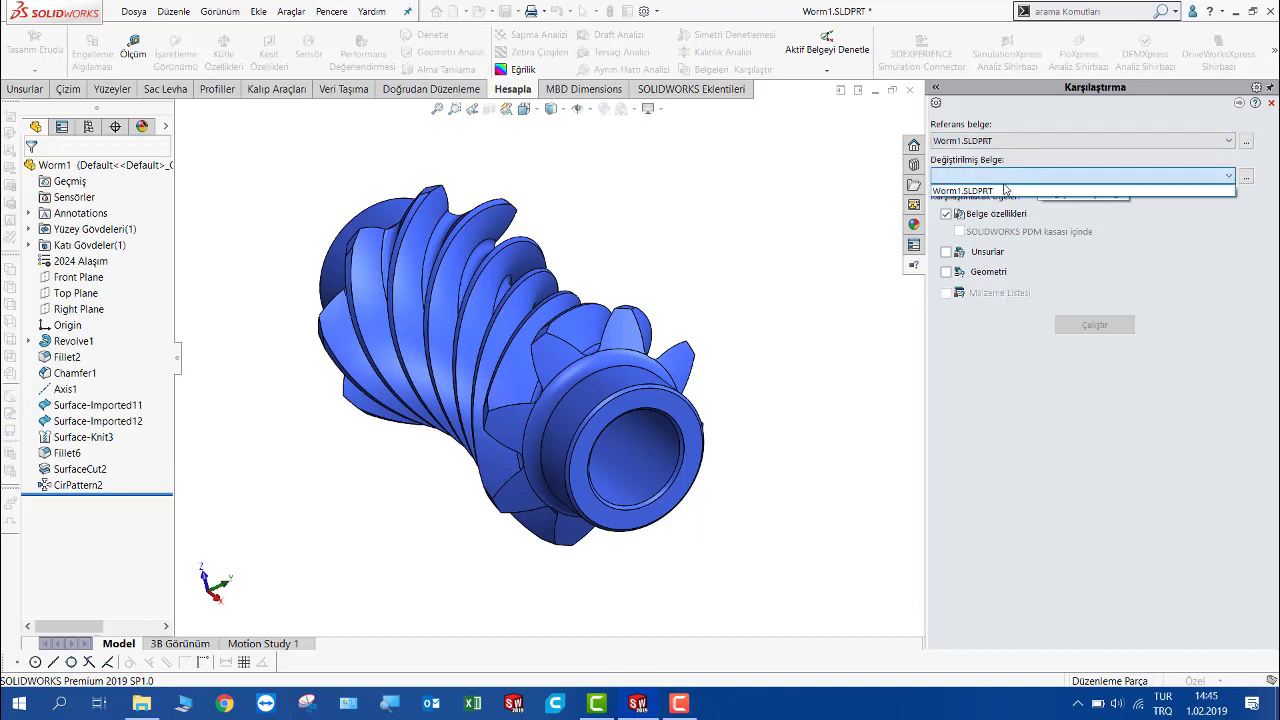
{"action": "left_click", "coordinate": [1249, 179]}
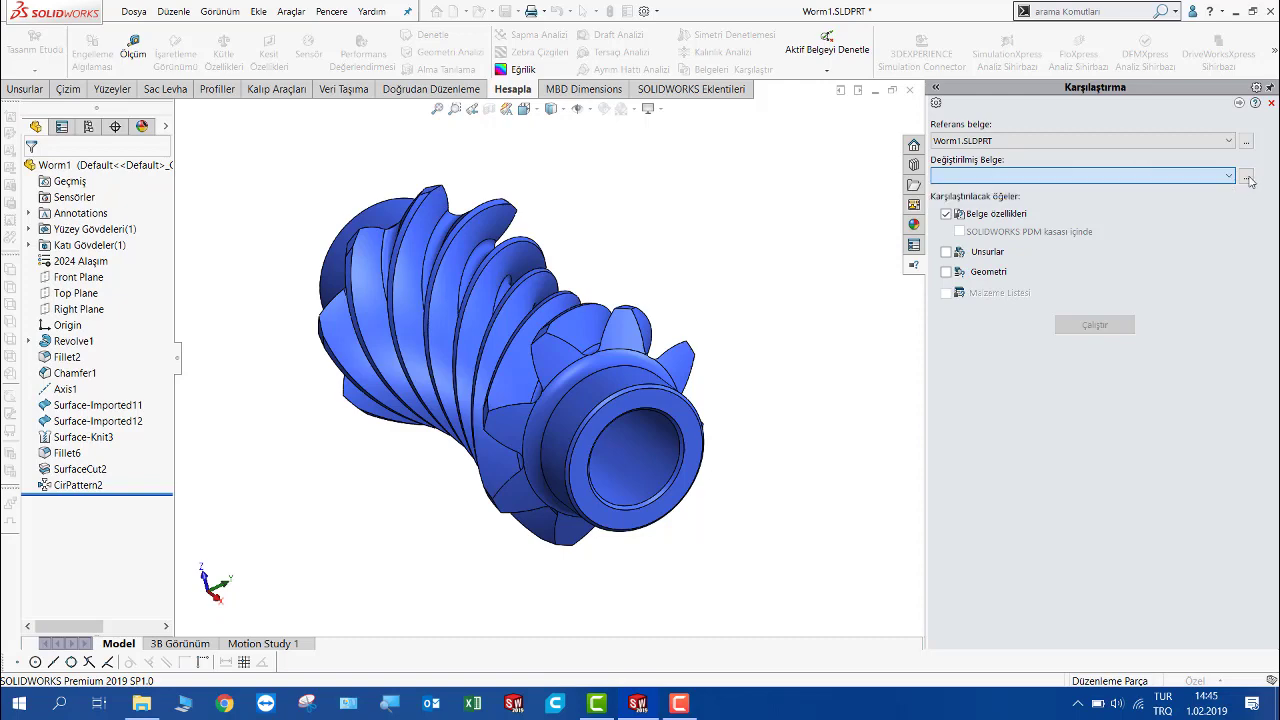
{"action": "left_click", "coordinate": [1249, 179]}
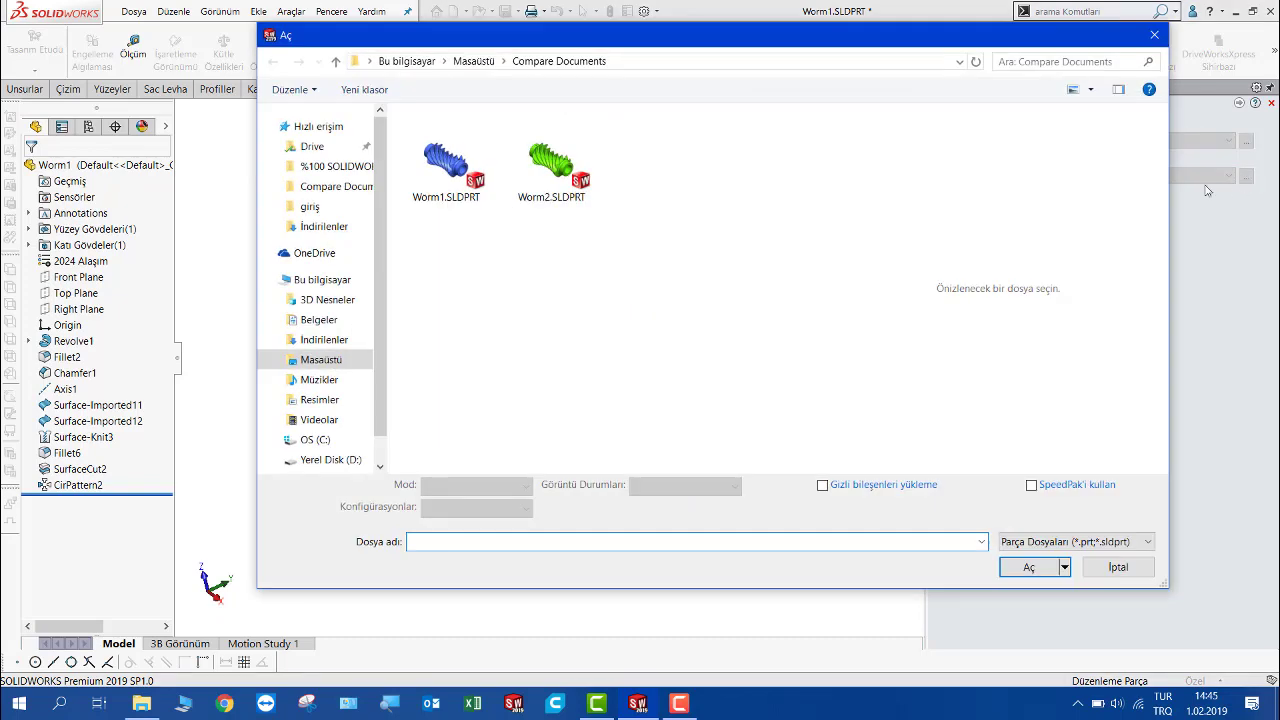
{"action": "left_click", "coordinate": [557, 186]}
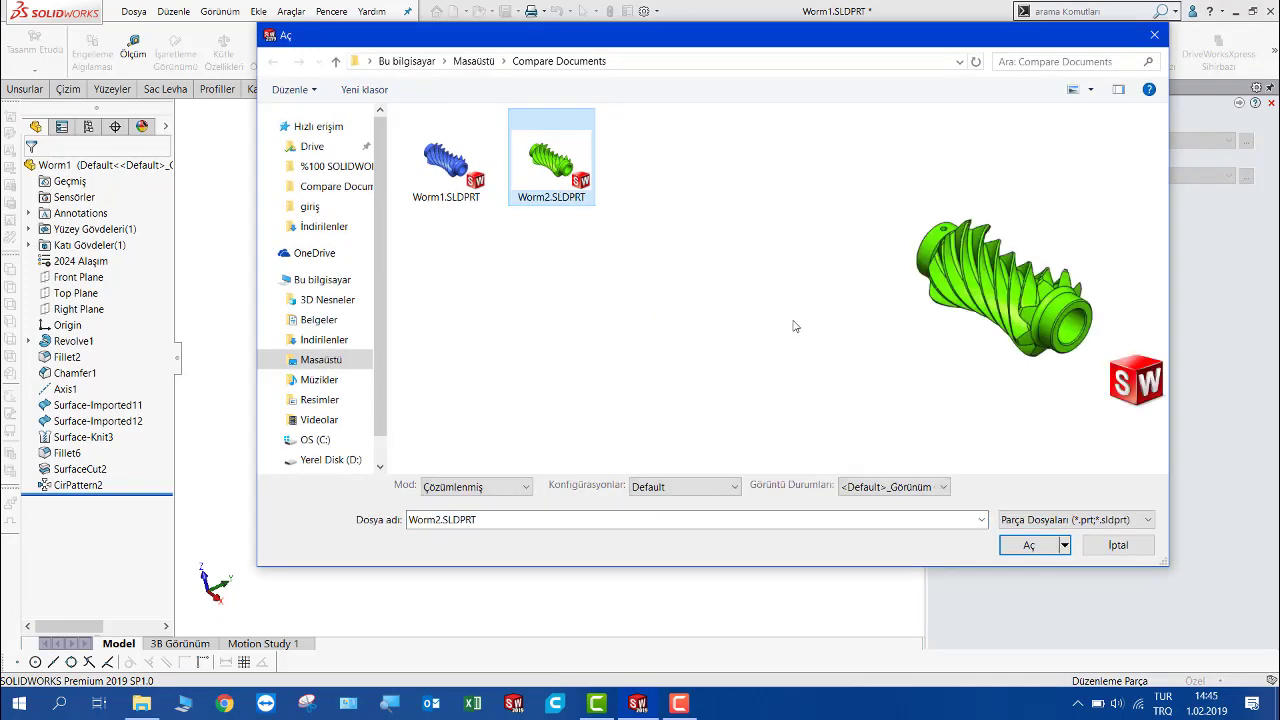
{"action": "left_click", "coordinate": [1020, 552]}
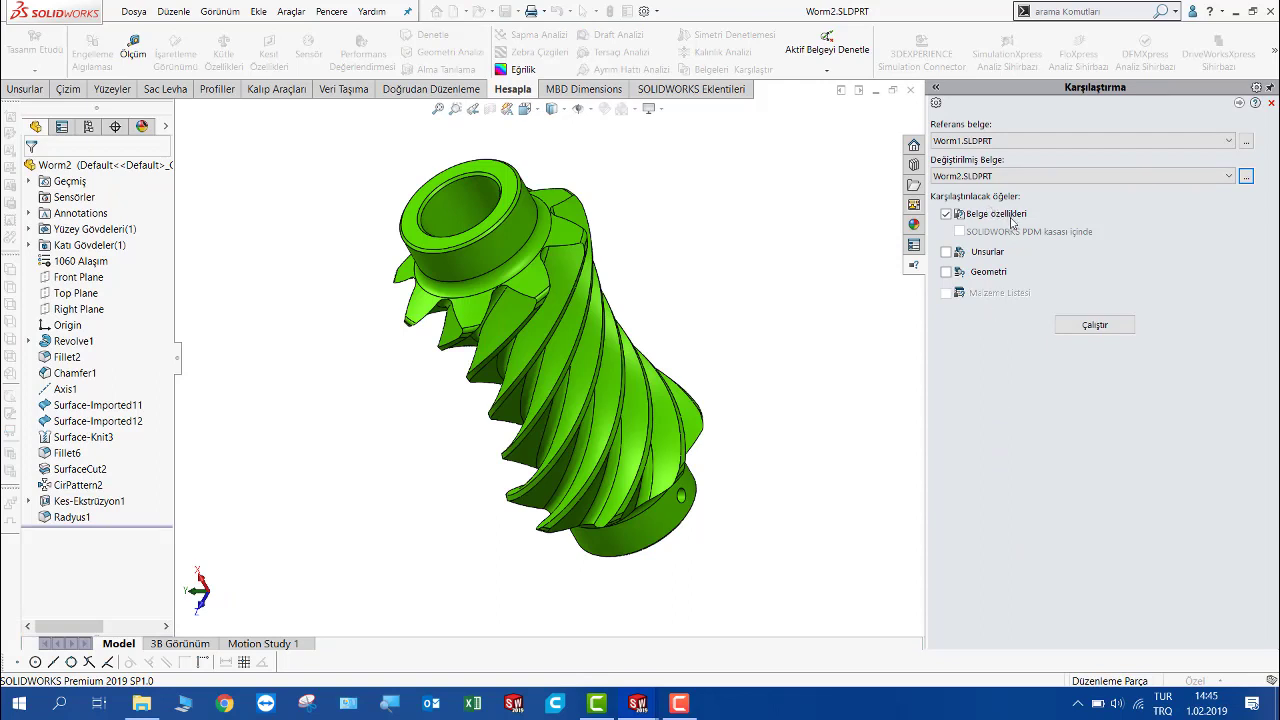
- Run the document-properties comparison and review differing mass, volume and colours in the widened results
{"action": "left_click", "coordinate": [1094, 325]}
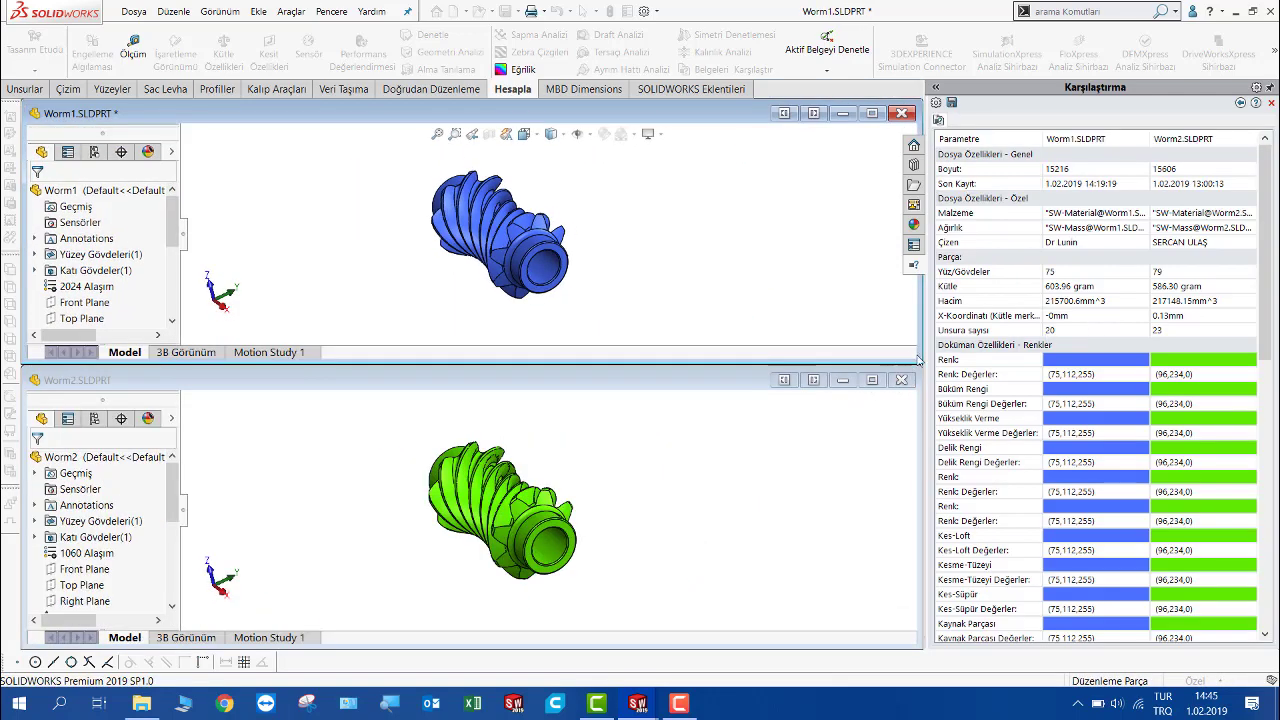
{"action": "left_click_drag", "start_coordinate": [925, 352], "coordinate": [806, 352]}
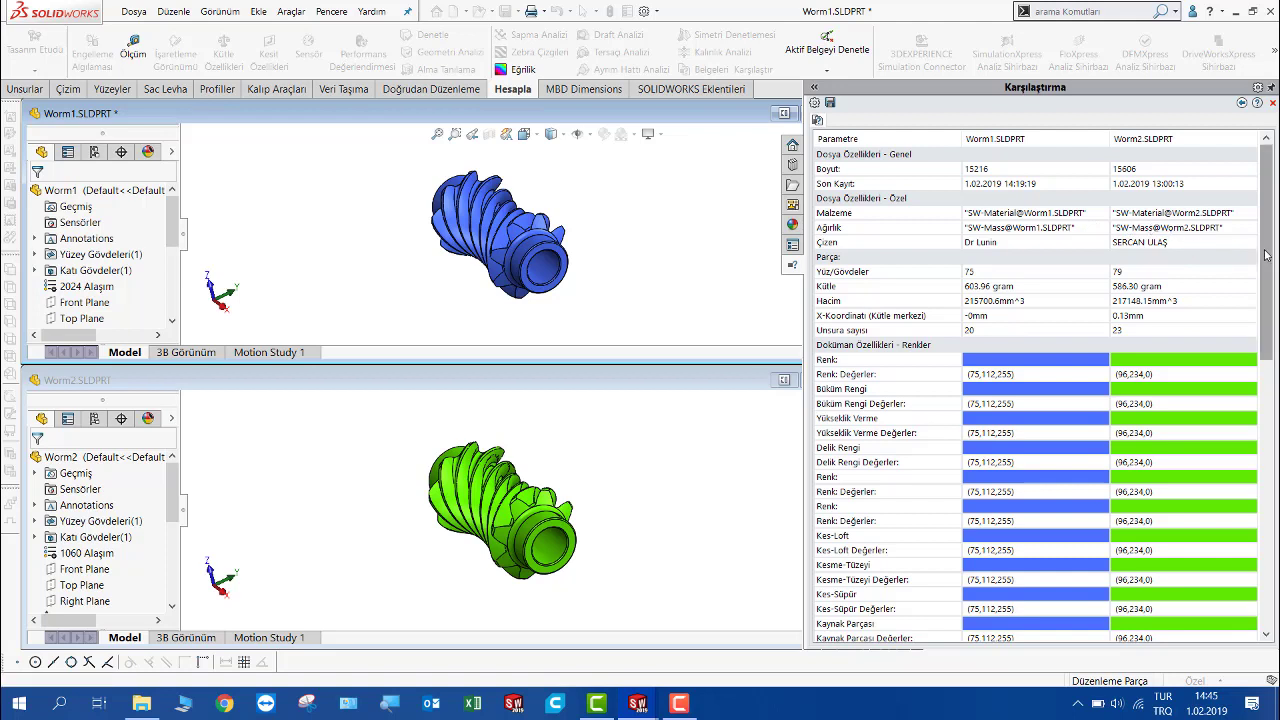
{"action": "left_click_drag", "start_coordinate": [1265, 255], "coordinate": [1265, 258]}
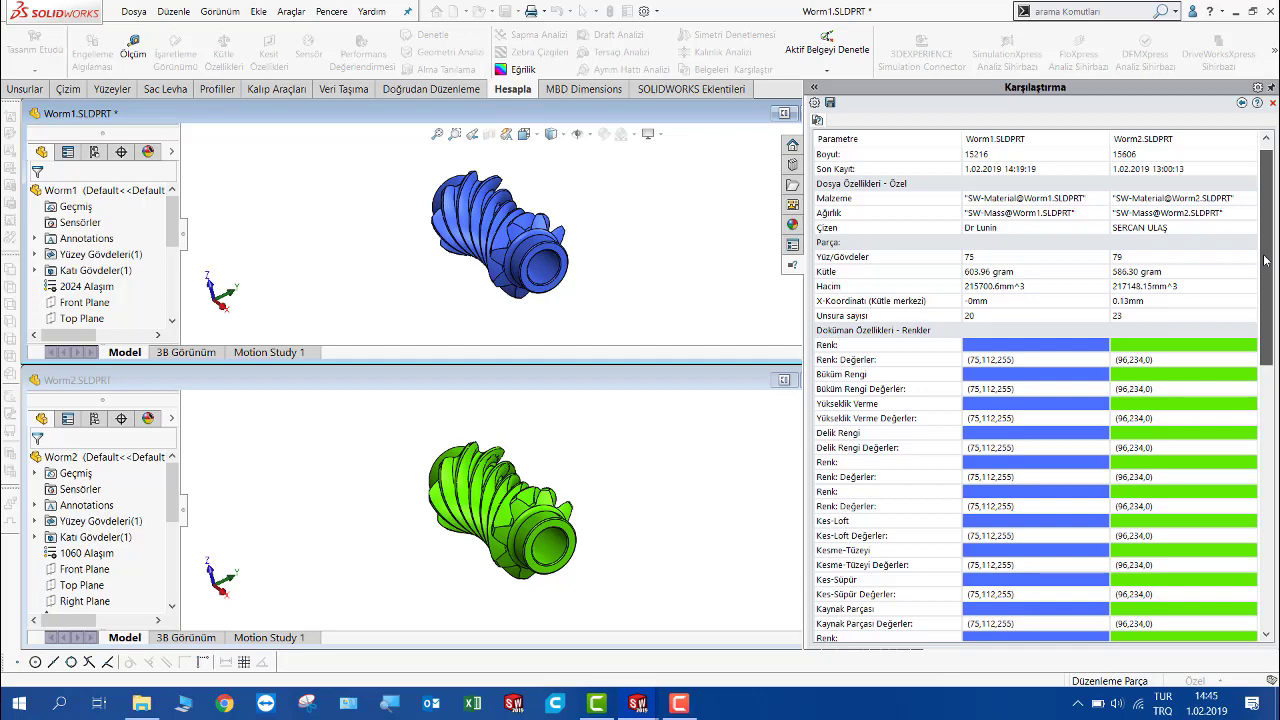
{"action": "left_click_drag", "start_coordinate": [1265, 264], "coordinate": [1261, 313]}
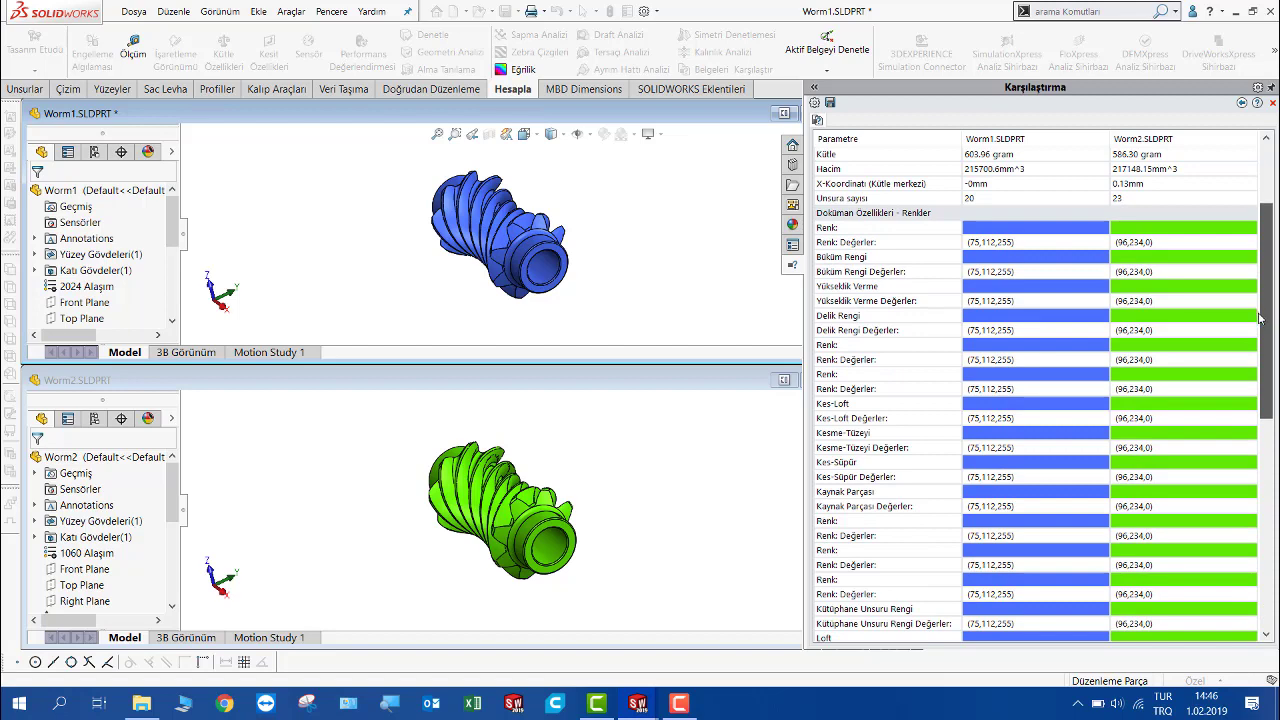
{"action": "mouse_move", "coordinate": [1259, 318]}
{"action": "left_mouse_down"}
{"action": "mouse_move", "coordinate": [1253, 441]}
{"action": "mouse_move", "coordinate": [1217, 601]}
{"action": "left_mouse_up"}
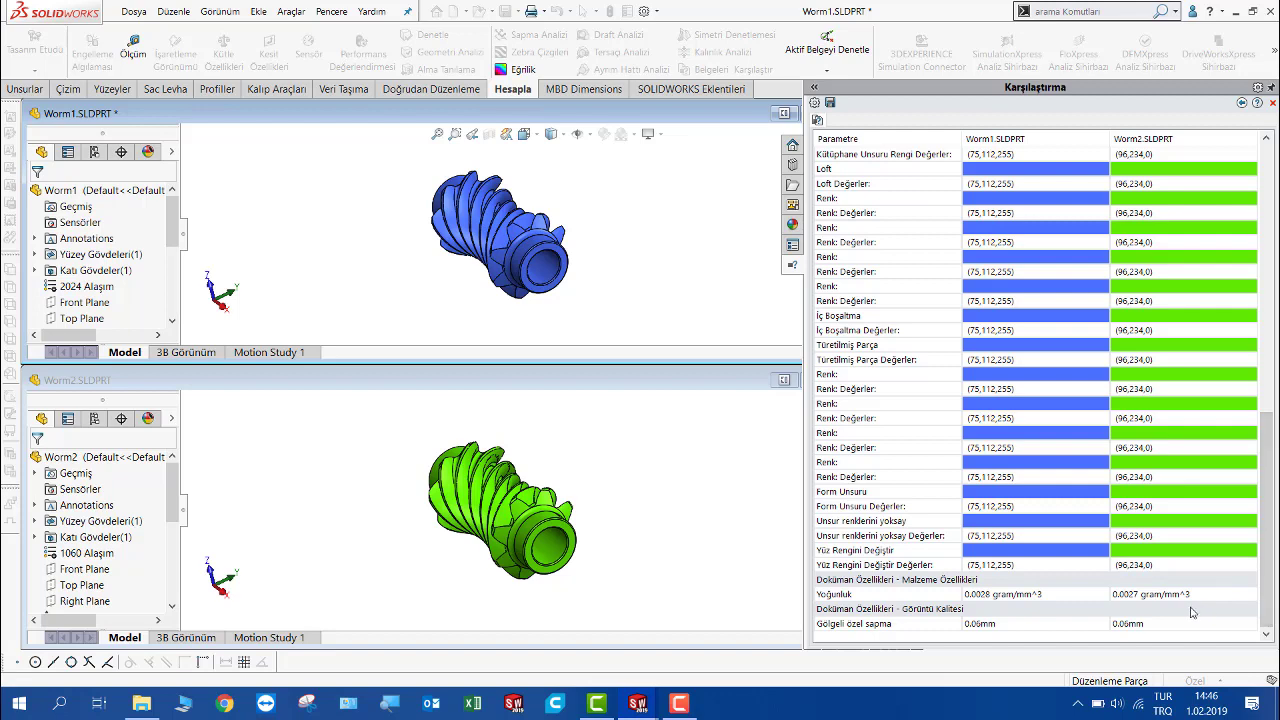
{"action": "left_click", "coordinate": [1241, 103]}
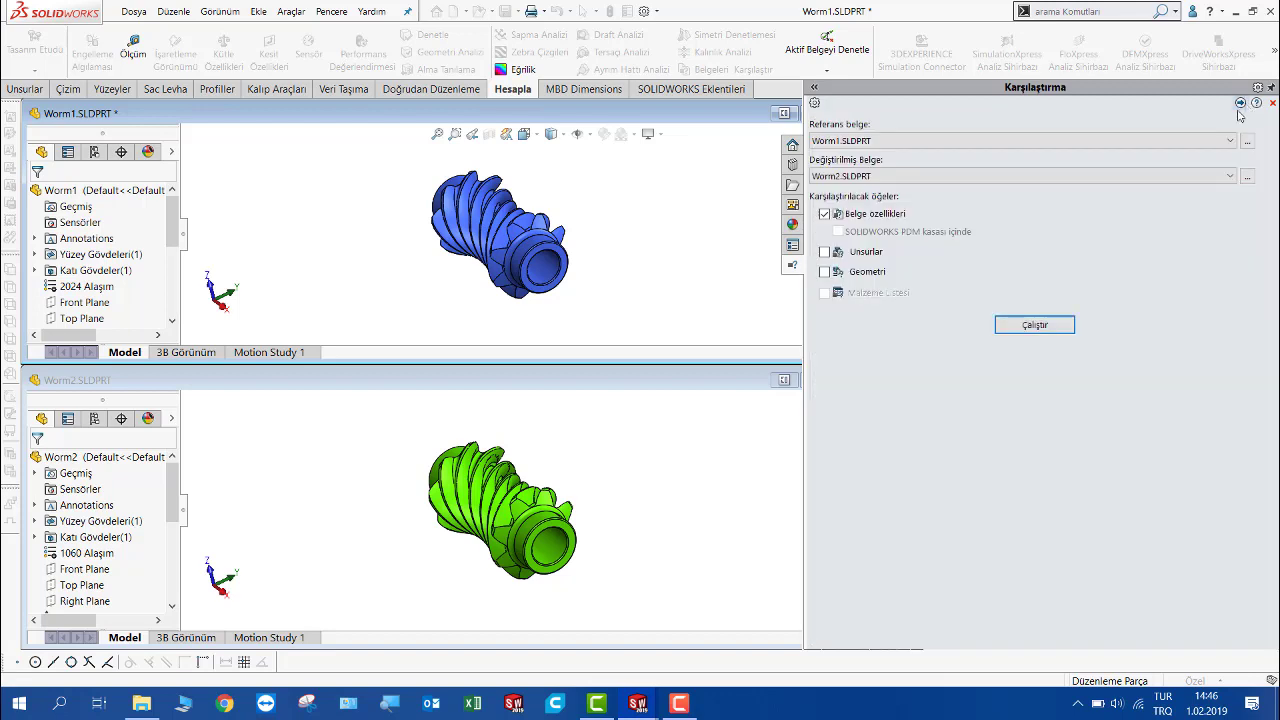
- Swap Belge özellikleri for Unsurlar and run the feature comparison
{"action": "left_click", "coordinate": [824, 214]}
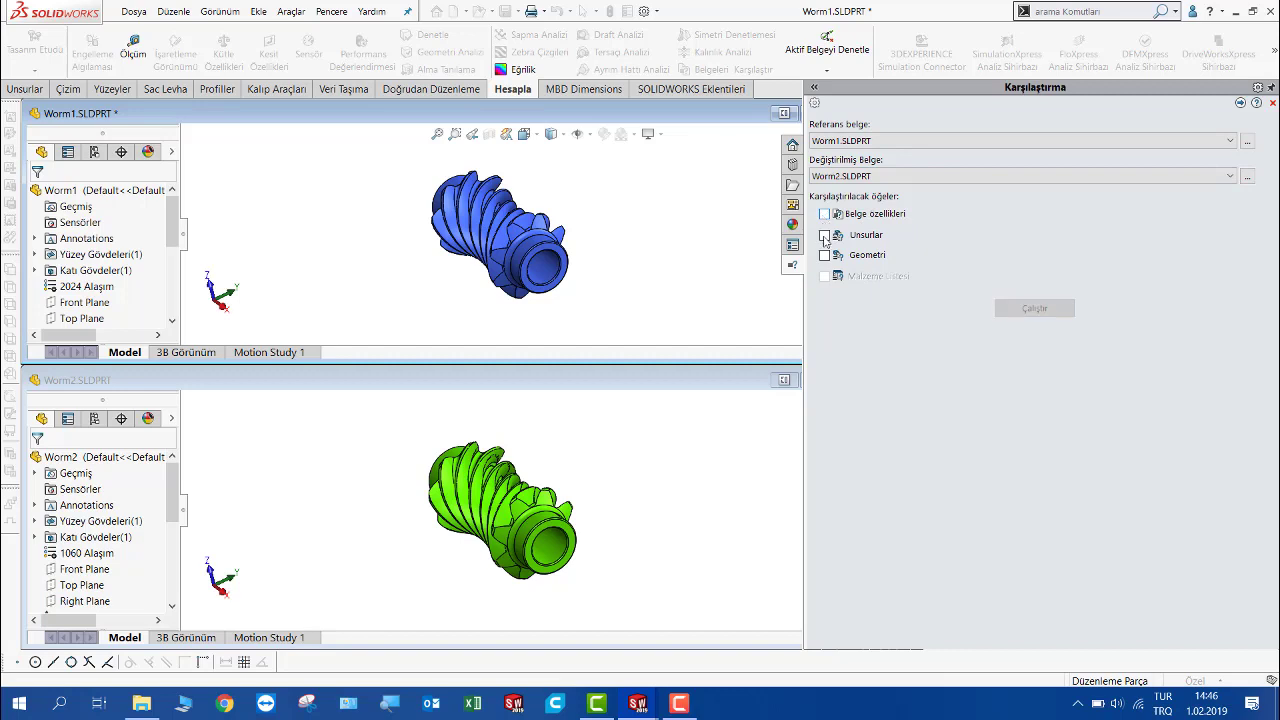
{"action": "left_click", "coordinate": [825, 236]}
{"action": "left_click", "coordinate": [1035, 308]}
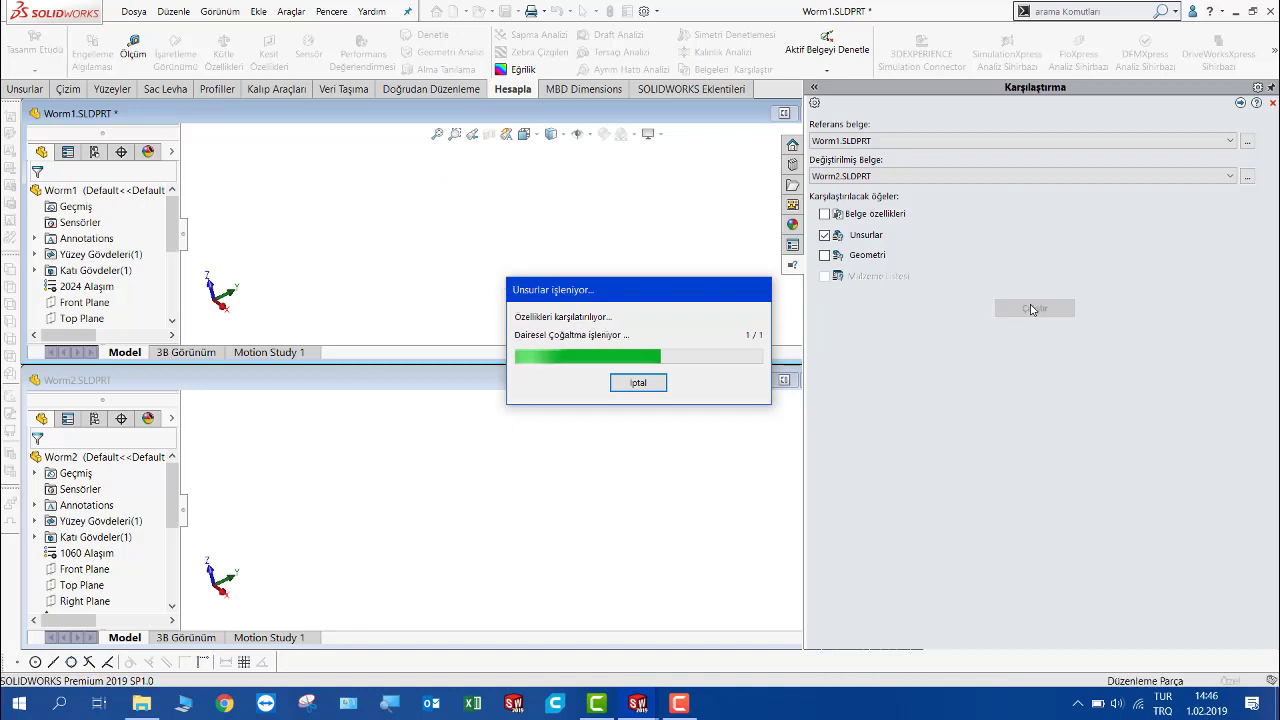
{"action": "left_click_drag", "start_coordinate": [611, 296], "coordinate": [675, 294]}
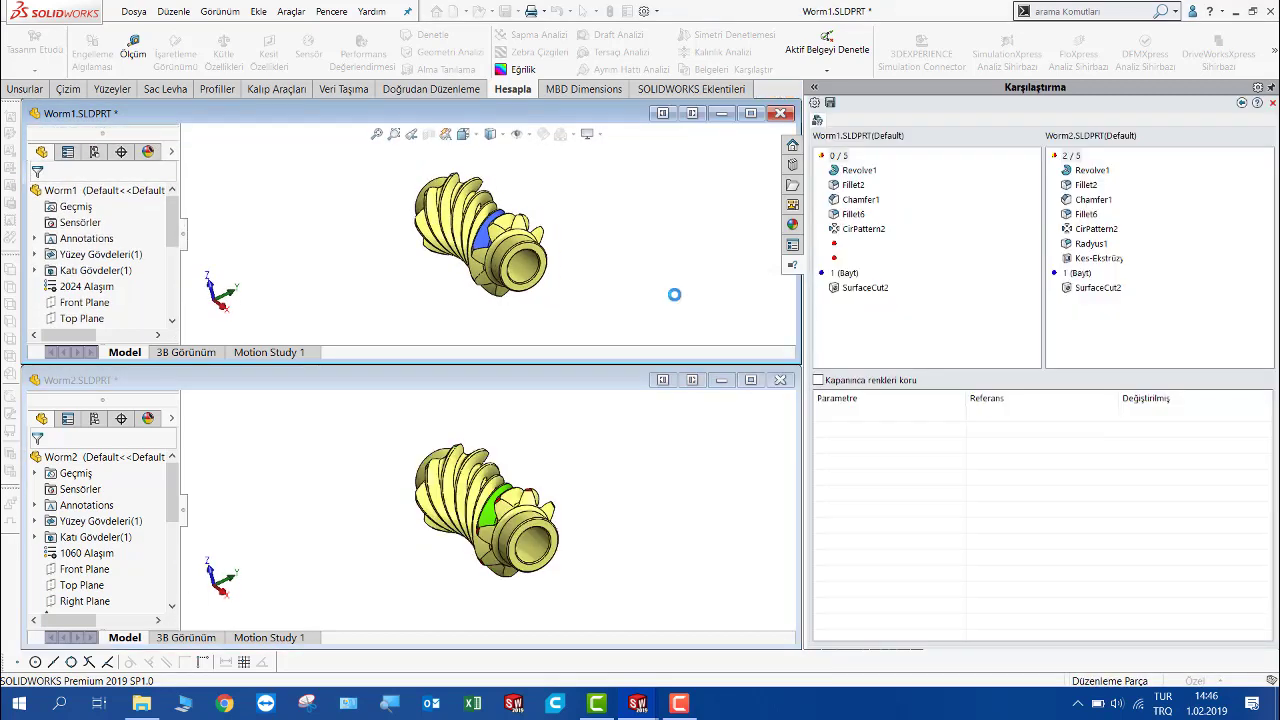
- Highlight Revolve1, Fillet2, Chamfer1, Fillet6 and Worm2-only Radyus1 on both worms
{"action": "left_click", "coordinate": [860, 171]}
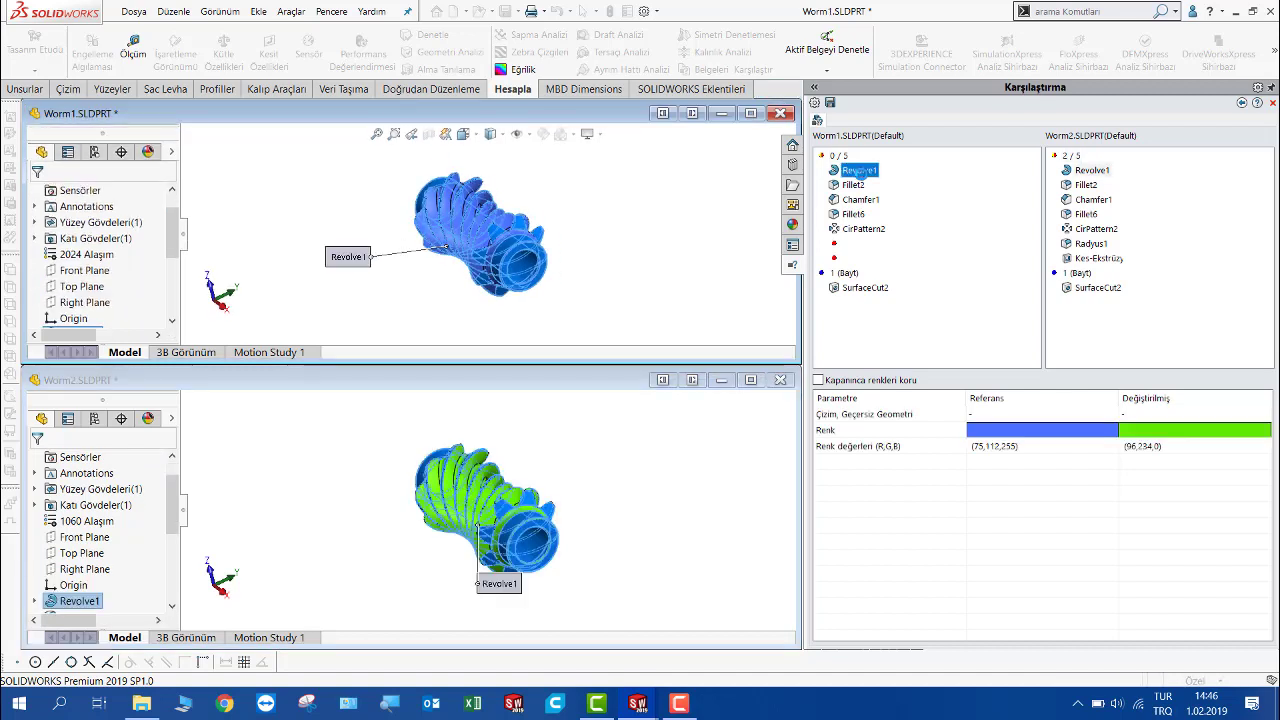
{"action": "left_click", "coordinate": [856, 186]}
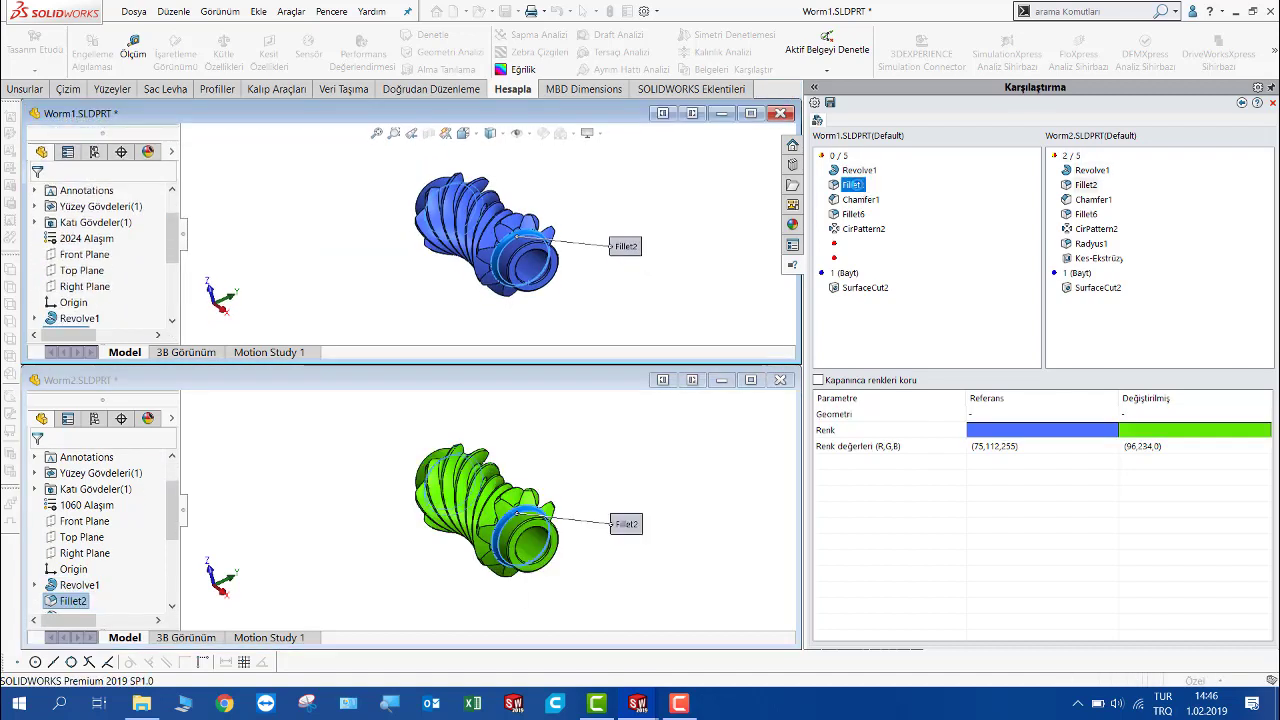
{"action": "left_click", "coordinate": [860, 200]}
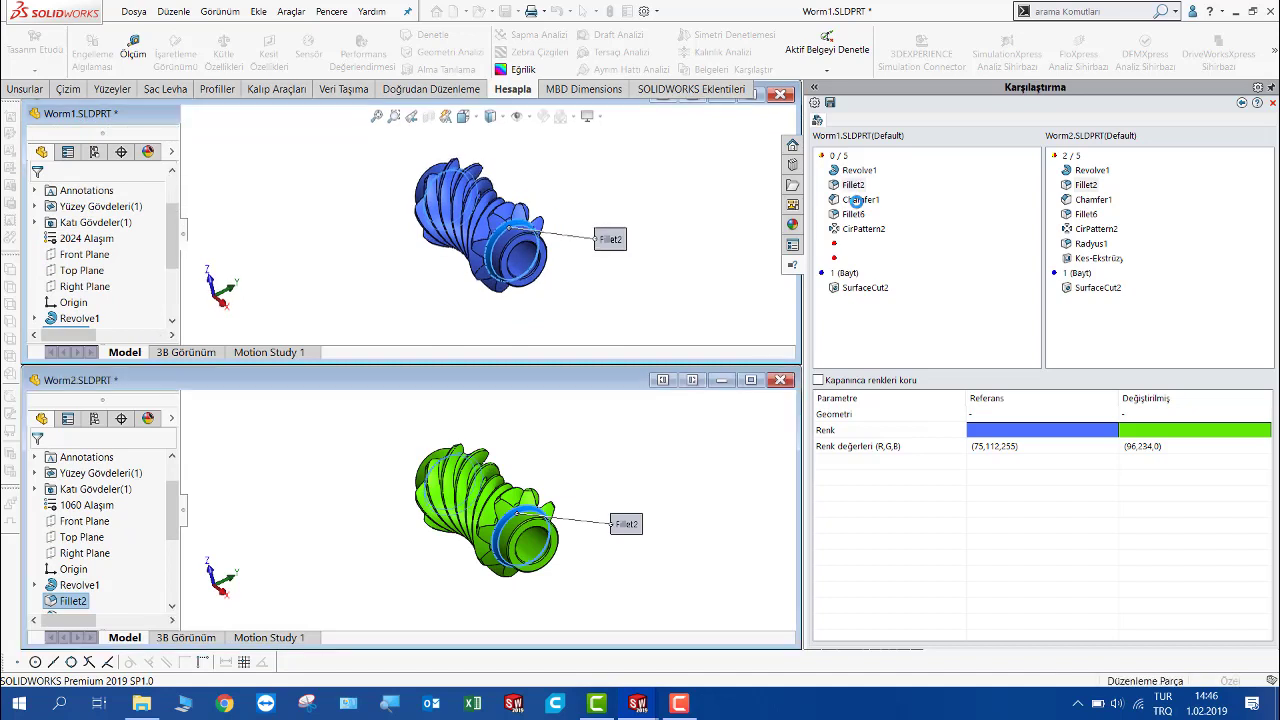
{"action": "left_click", "coordinate": [853, 215]}
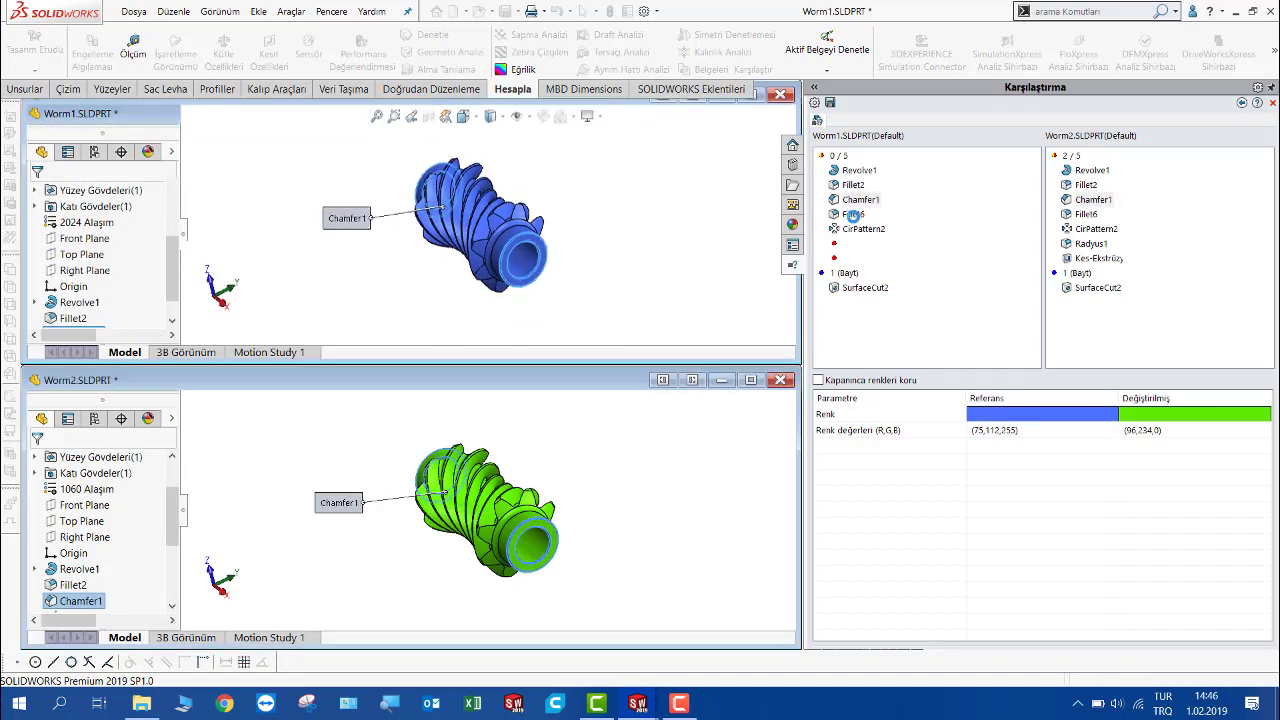
{"action": "left_click", "coordinate": [836, 245]}
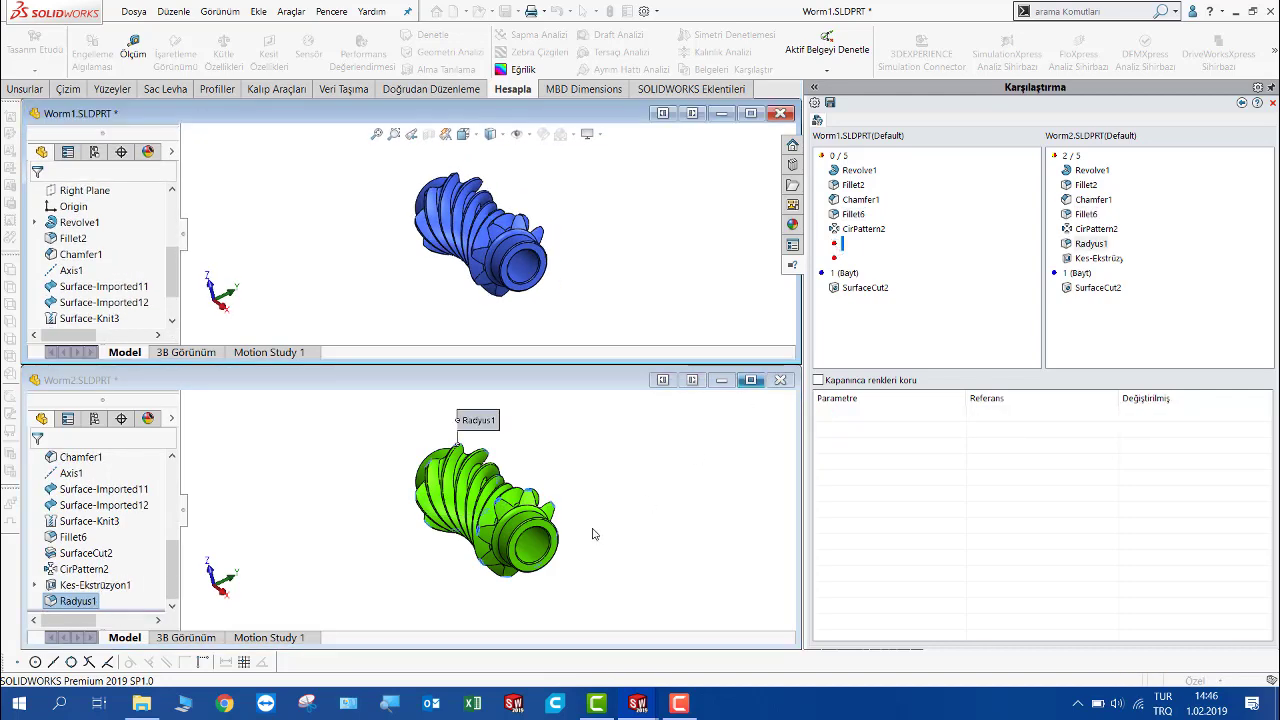
- Select Kes-Ekstrüzyon1 and orbit and zoom to inspect the cut on the green Worm2
{"action": "scroll", "coordinate": [592, 528], "scroll_direction": "down", "scroll_amount": 2}
{"action": "scroll", "coordinate": [481, 483], "scroll_direction": "down", "scroll_amount": 3}
{"action": "scroll", "coordinate": [481, 483], "scroll_direction": "down", "scroll_amount": 2}
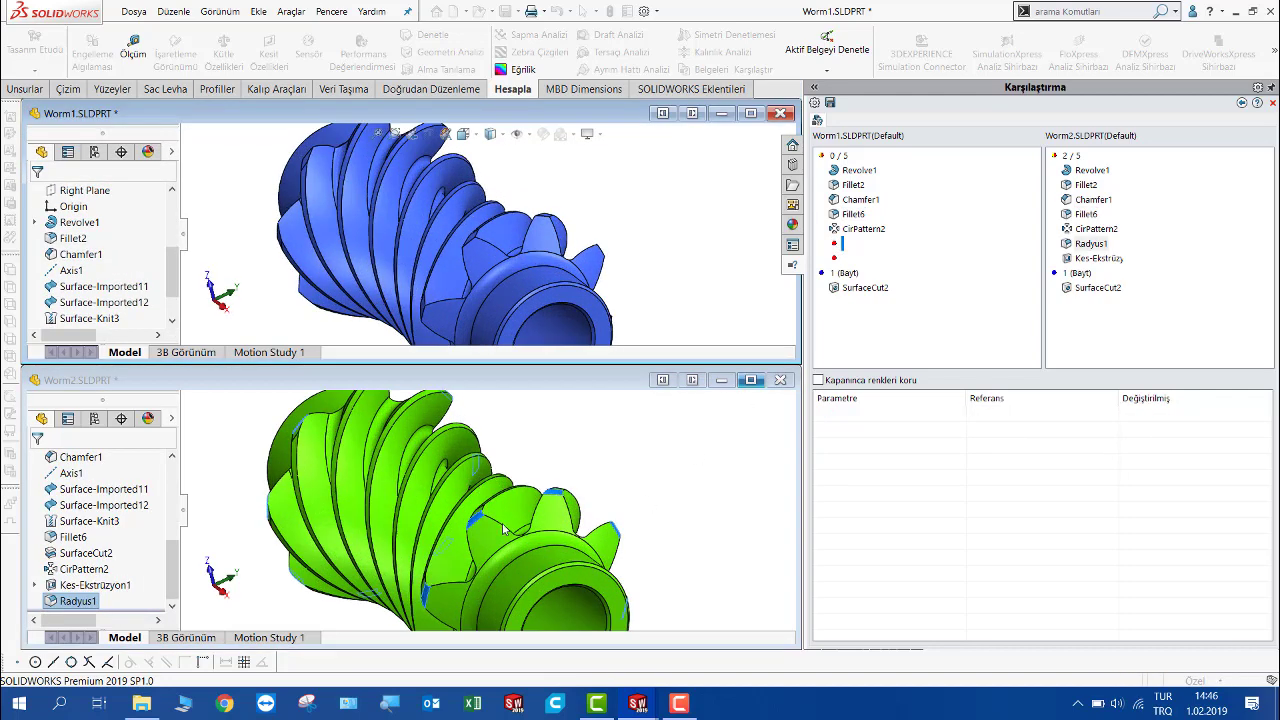
{"action": "scroll", "coordinate": [505, 528], "scroll_direction": "down", "scroll_amount": 2}
{"action": "scroll", "coordinate": [523, 515], "scroll_direction": "down", "scroll_amount": 2}
{"action": "scroll", "coordinate": [523, 515], "scroll_direction": "up", "scroll_amount": 1}
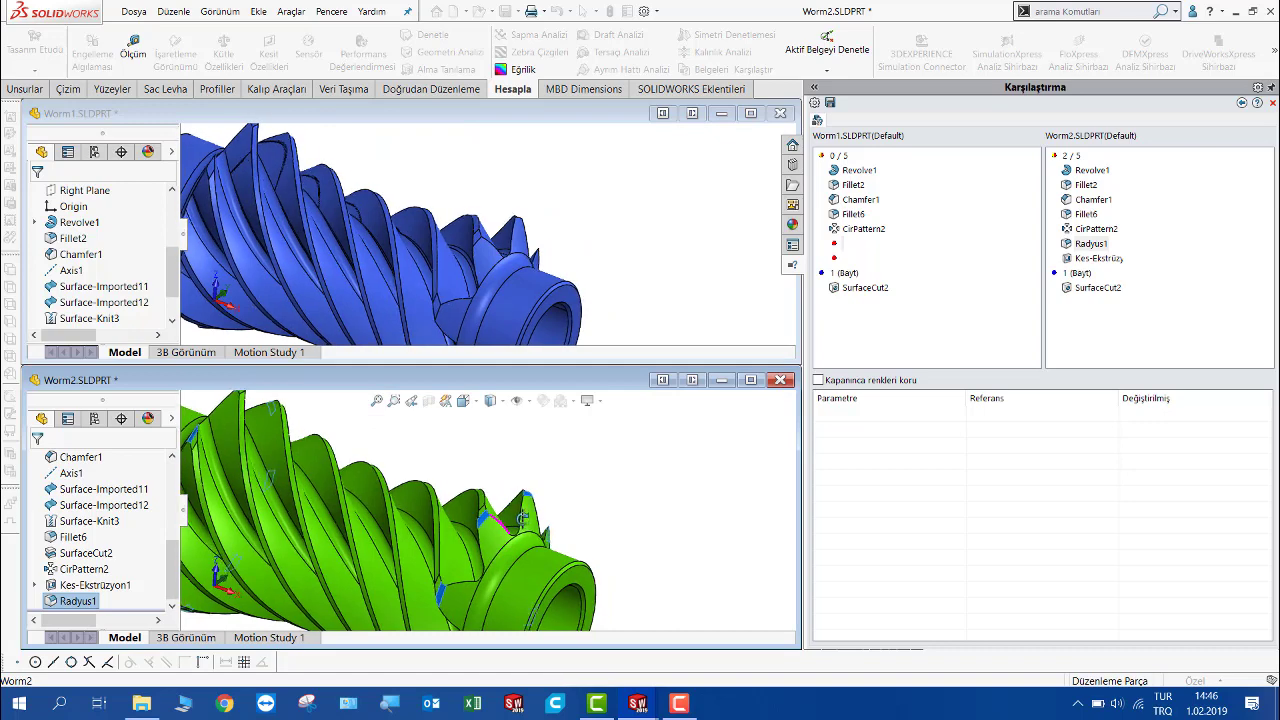
{"action": "scroll", "coordinate": [510, 518], "scroll_direction": "up", "scroll_amount": 2}
{"action": "scroll", "coordinate": [499, 521], "scroll_direction": "up", "scroll_amount": 2}
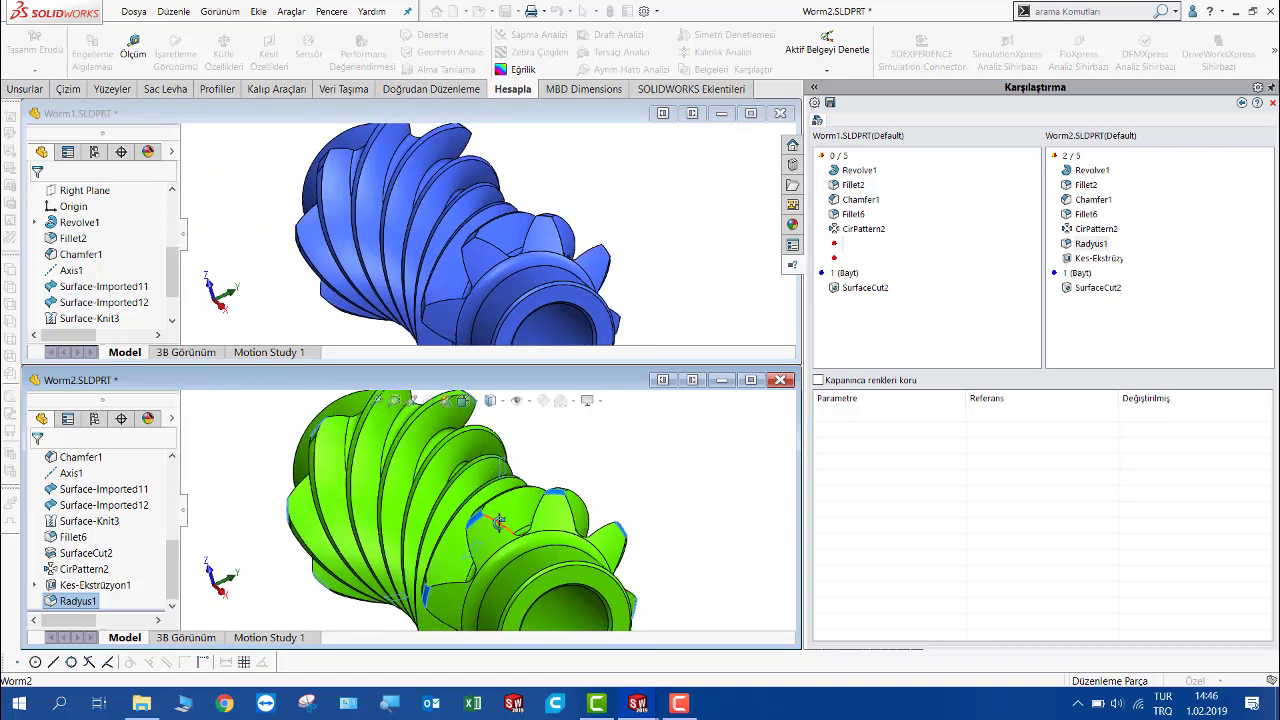
{"action": "left_click", "coordinate": [834, 259]}
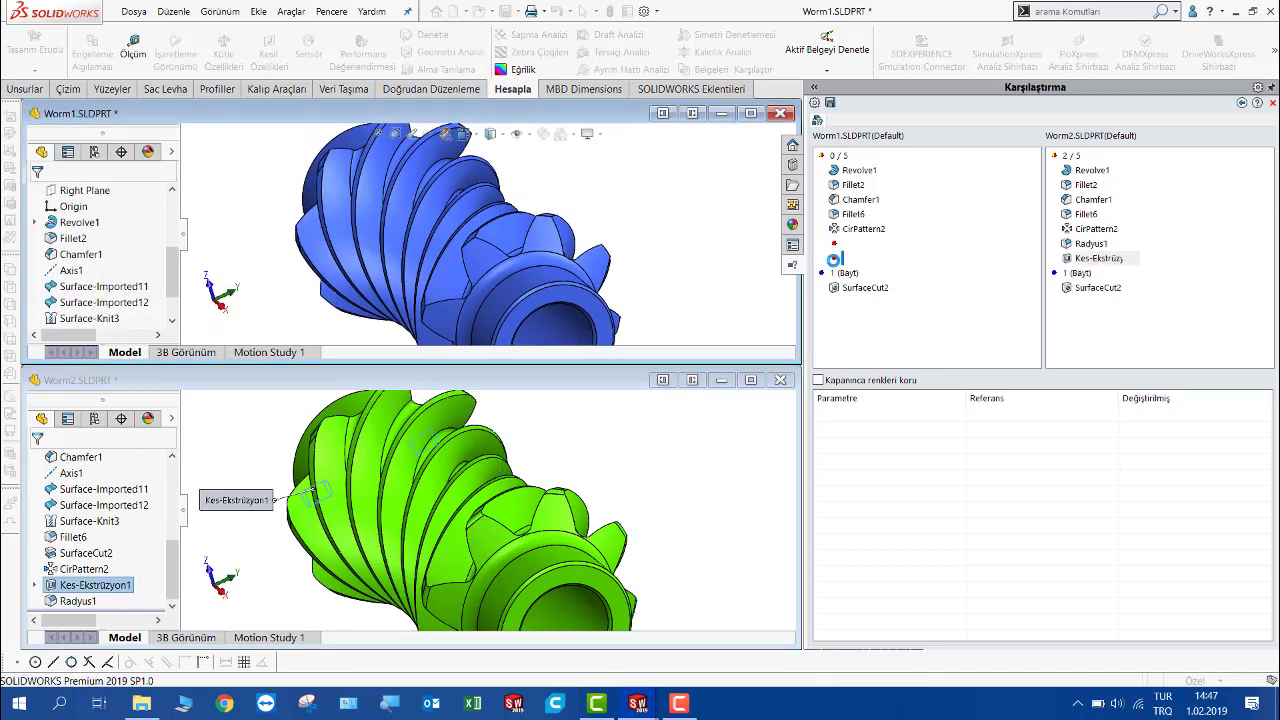
{"action": "scroll", "coordinate": [472, 506], "scroll_direction": "up", "scroll_amount": 2}
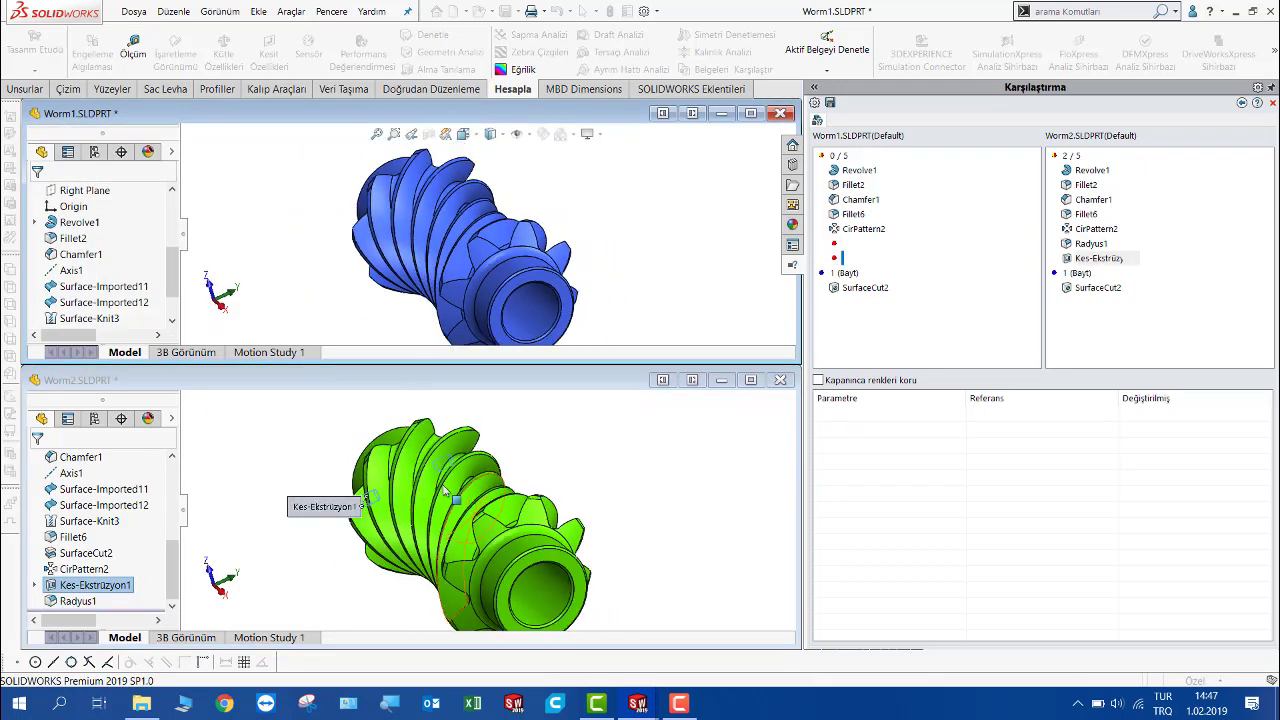
{"action": "middle_click_drag", "start_coordinate": [365, 495], "coordinate": [427, 503]}
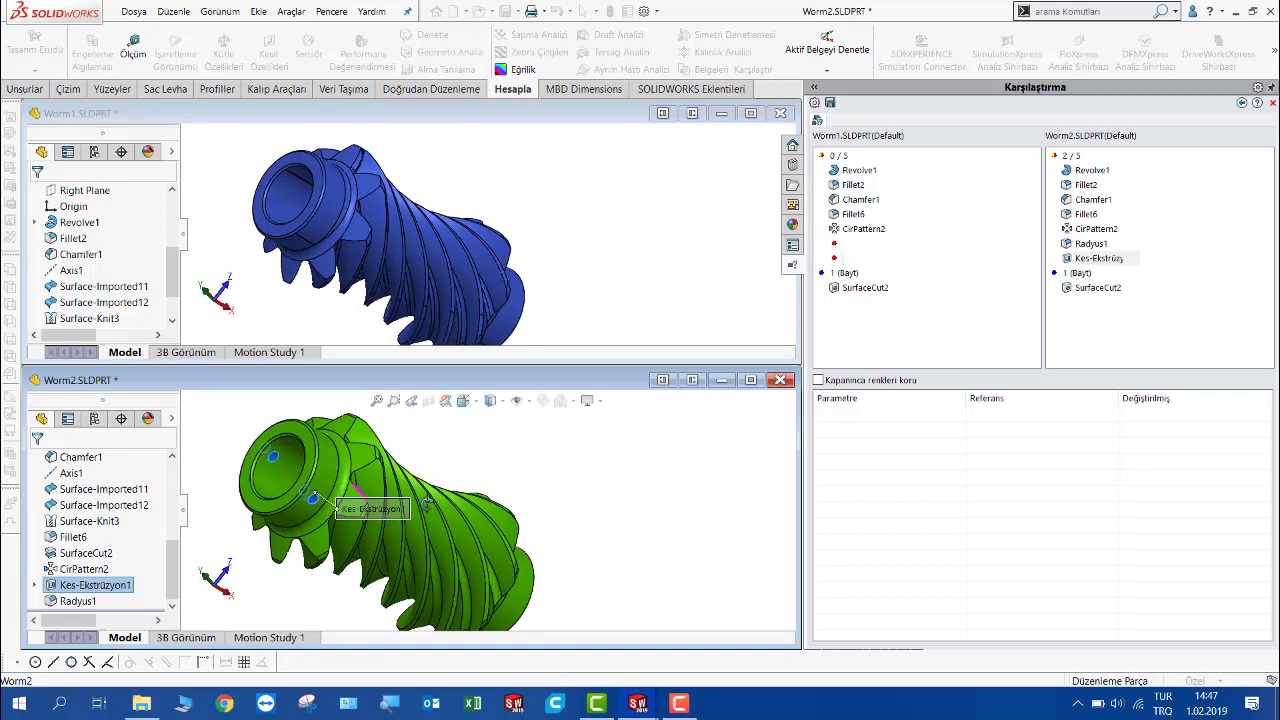
{"action": "scroll", "coordinate": [310, 505], "scroll_direction": "down", "scroll_amount": 1}
{"action": "scroll", "coordinate": [318, 515], "scroll_direction": "down", "scroll_amount": 1}
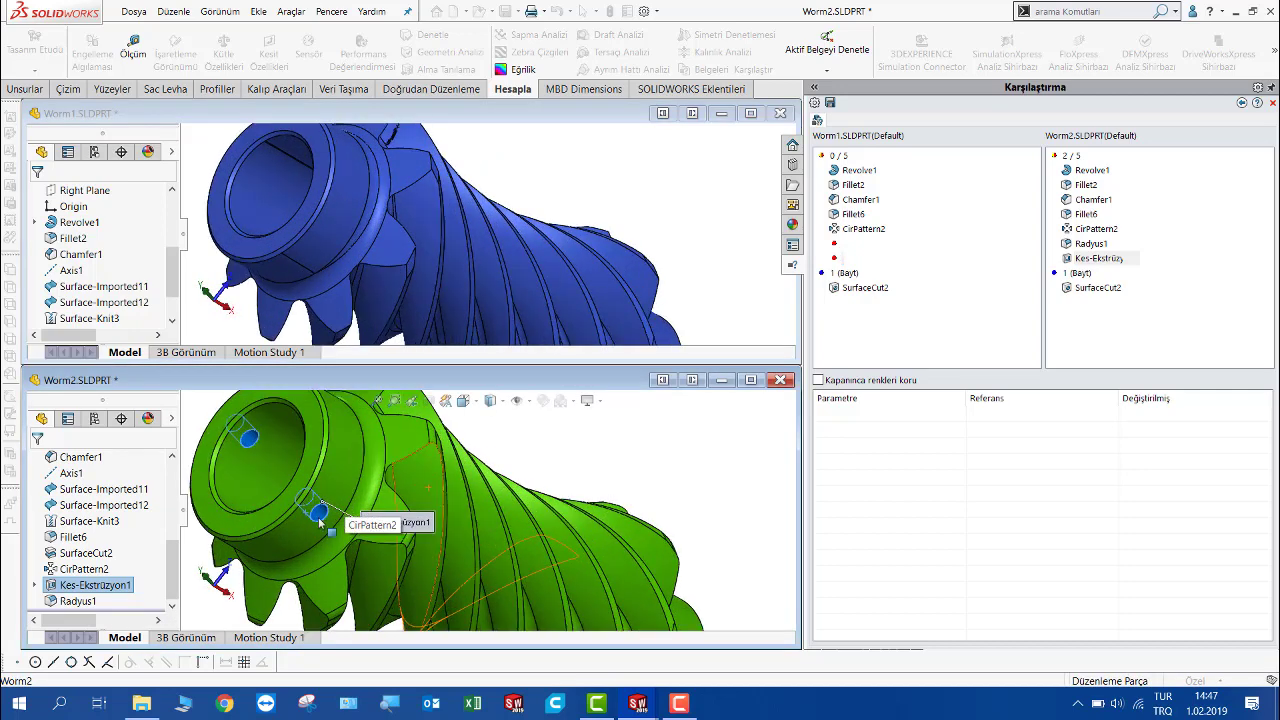
{"action": "scroll", "coordinate": [320, 520], "scroll_direction": "up", "scroll_amount": 2}
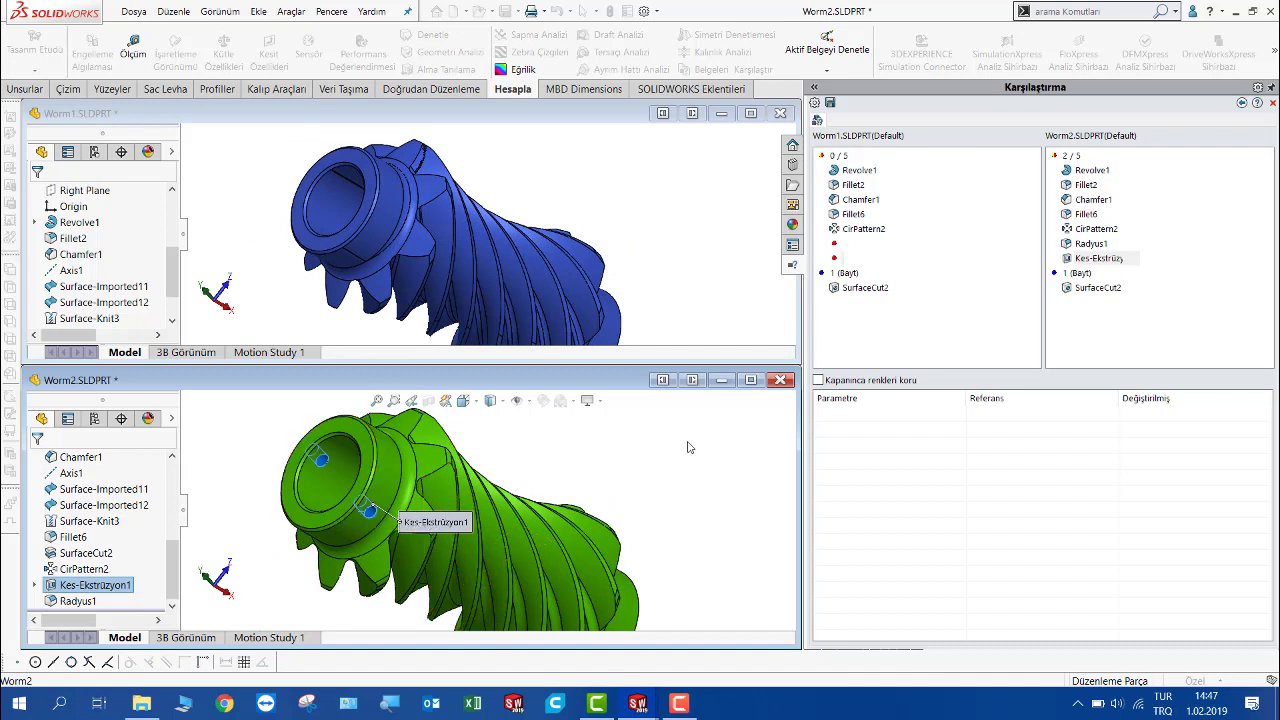
- Replace Unsurlar with Geometri plus Parçaları hizala and run the aligned geometry comparison
{"action": "left_click", "coordinate": [1241, 104]}
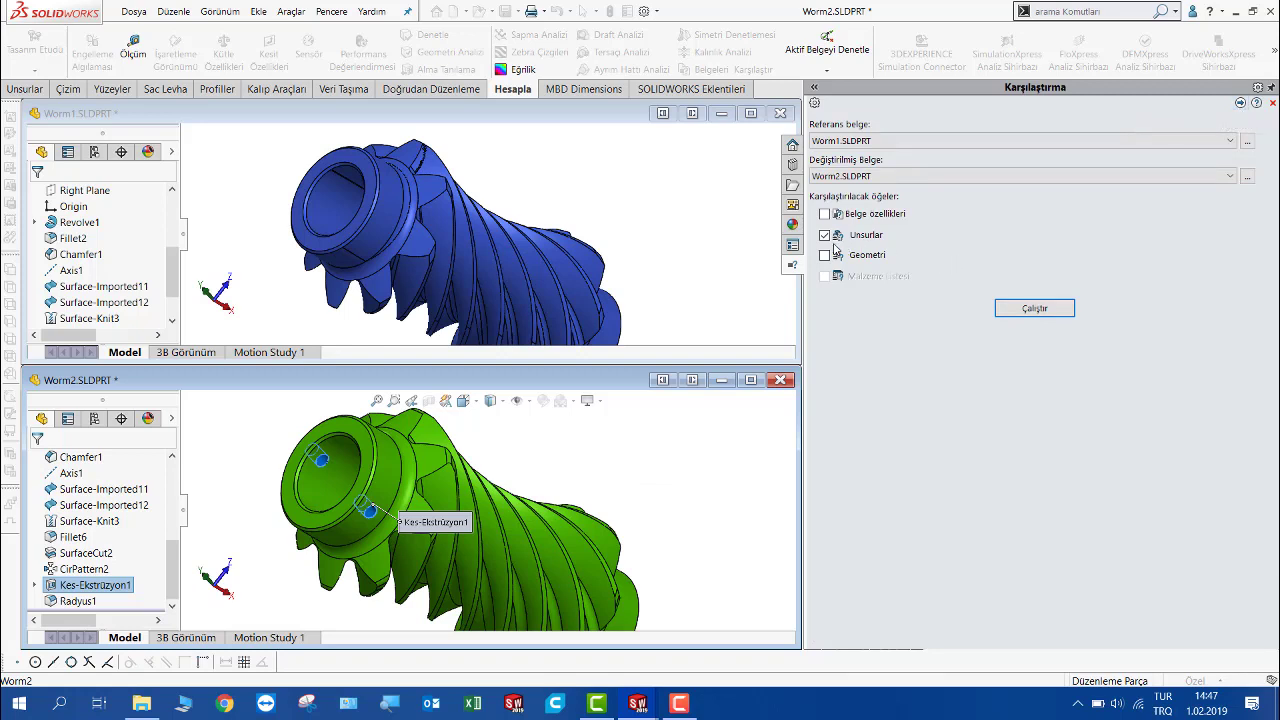
{"action": "left_click", "coordinate": [824, 235]}
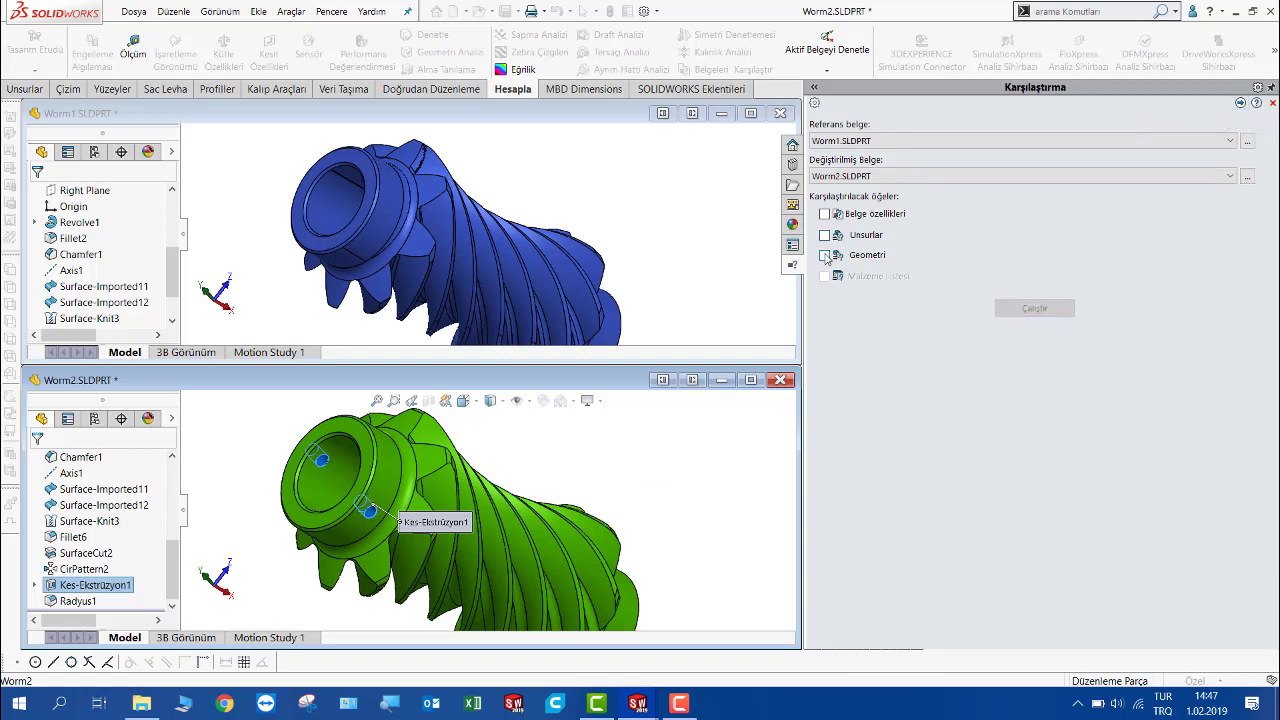
{"action": "left_click", "coordinate": [825, 256]}
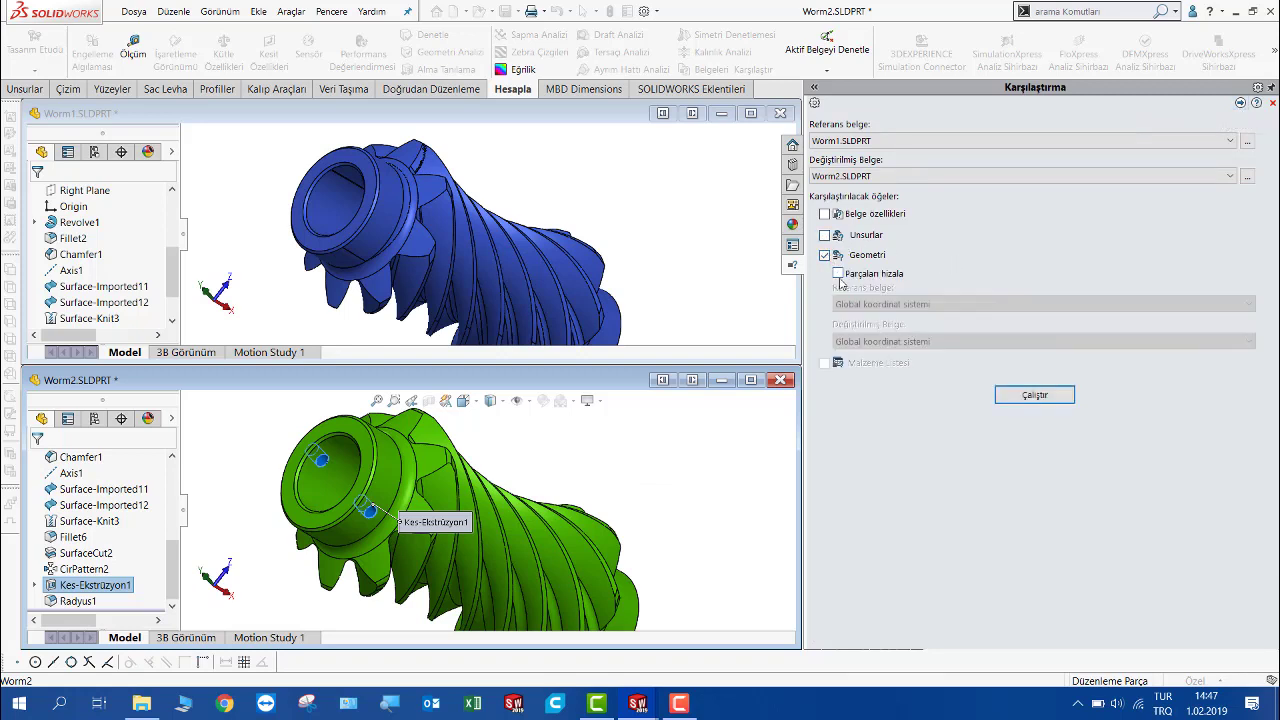
{"action": "left_click", "coordinate": [839, 273]}
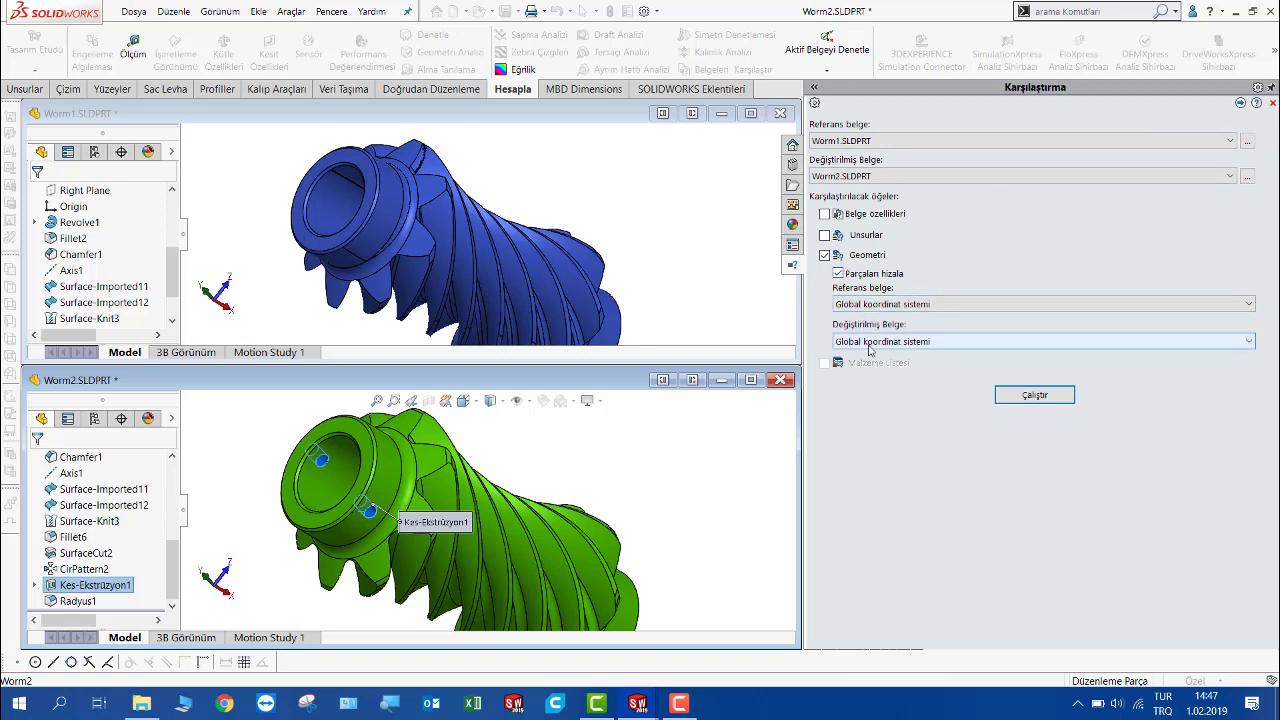
{"action": "left_click", "coordinate": [1014, 396]}
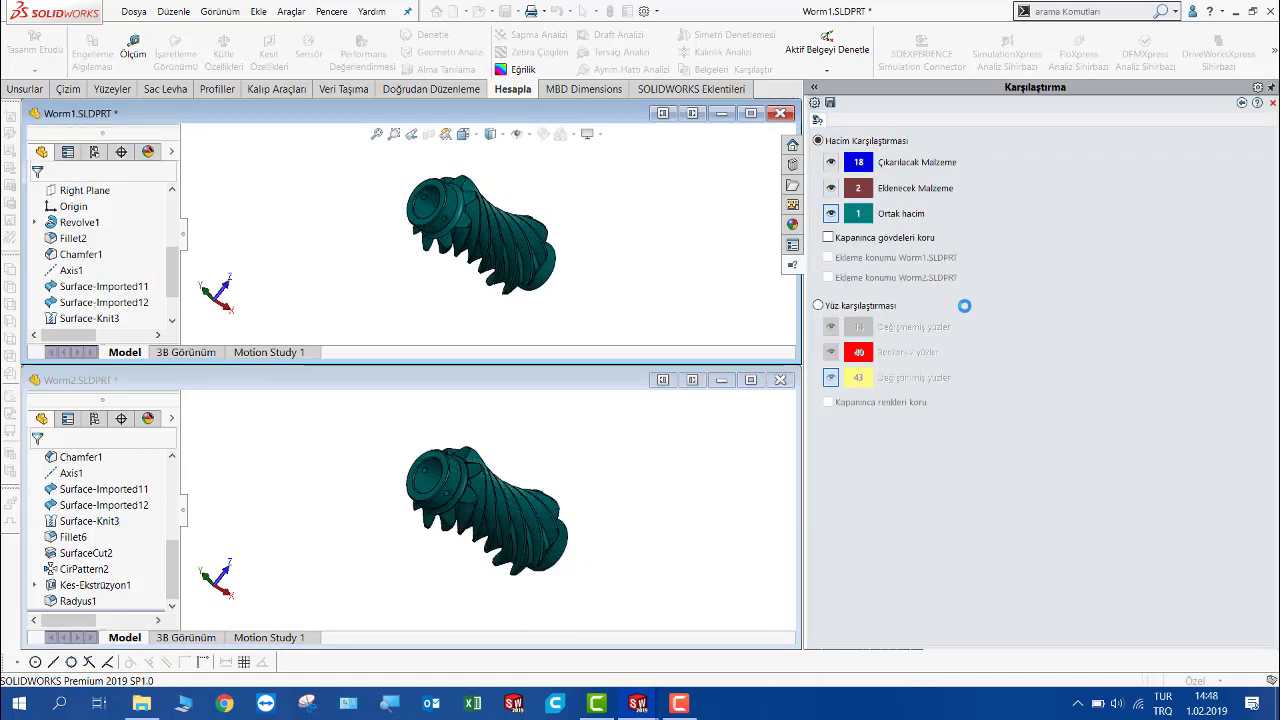
- Collapse both feature trees and show the added-material regions while hiding the common volume
{"action": "left_click", "coordinate": [183, 234]}
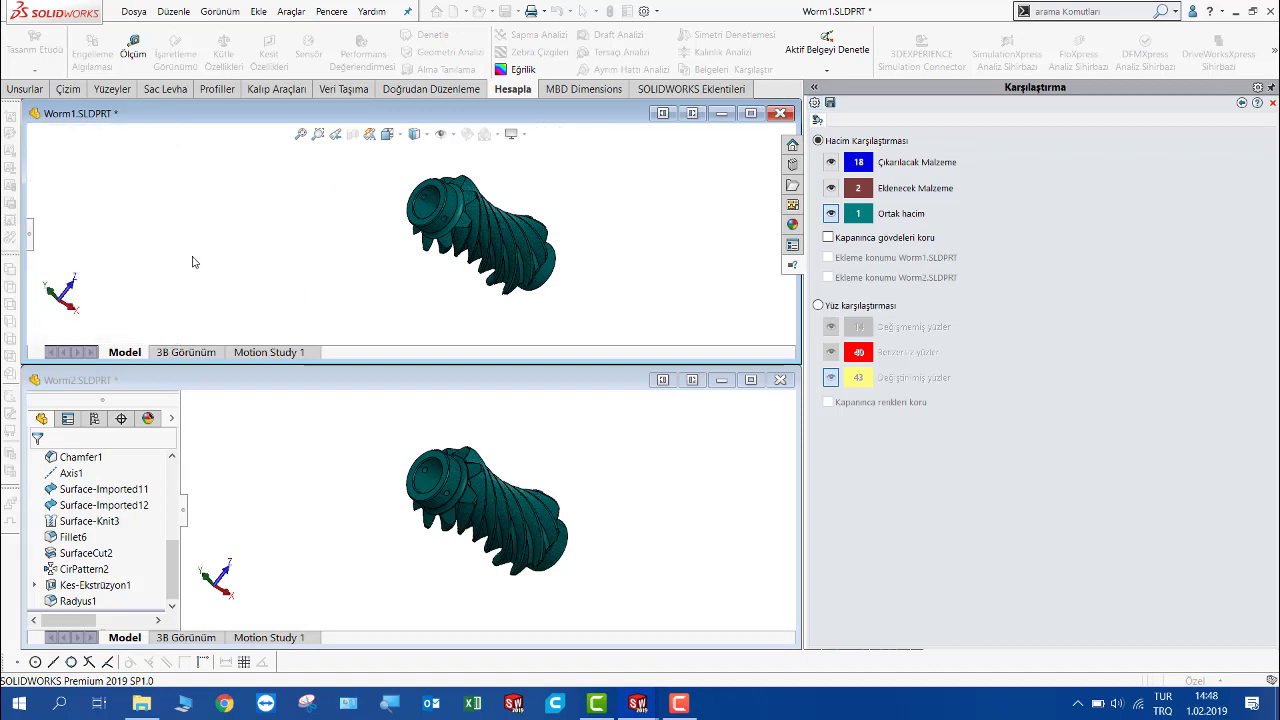
{"action": "left_click", "coordinate": [184, 510]}
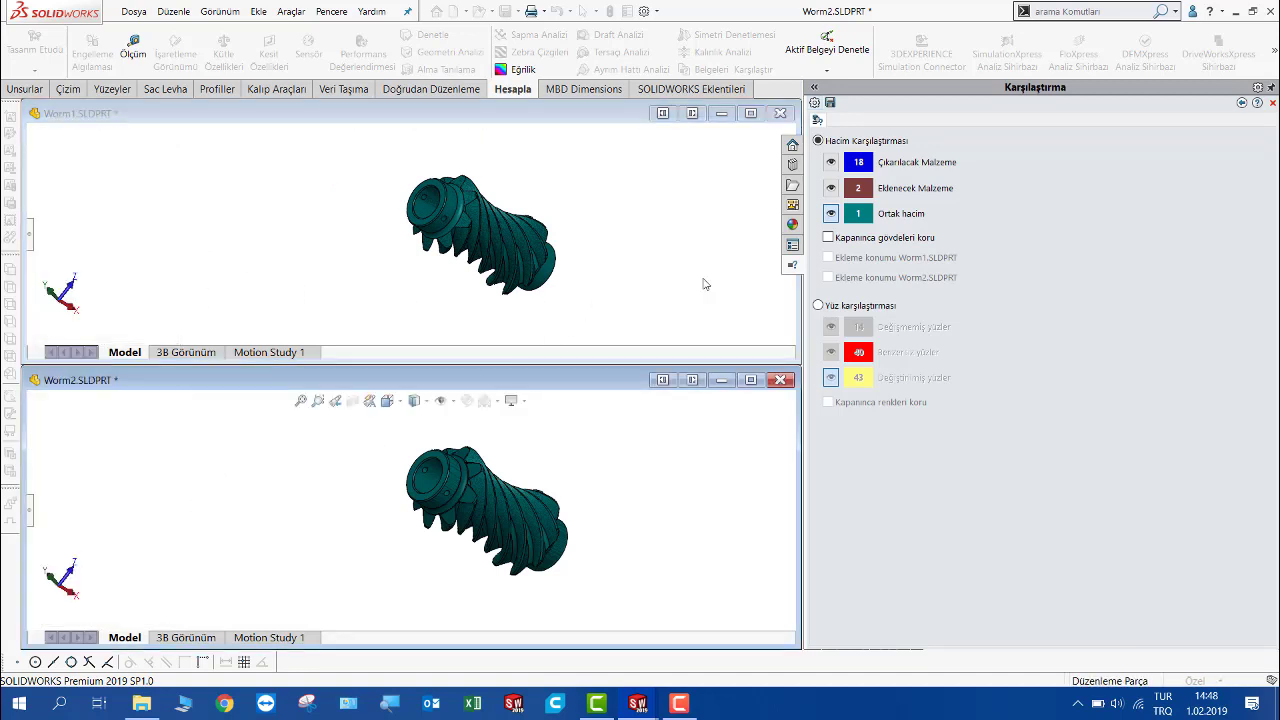
{"action": "mouse_move", "coordinate": [622, 310]}
{"action": "middle_mouse_down"}
{"action": "mouse_move", "coordinate": [525, 290]}
{"action": "mouse_move", "coordinate": [490, 302]}
{"action": "middle_mouse_up"}
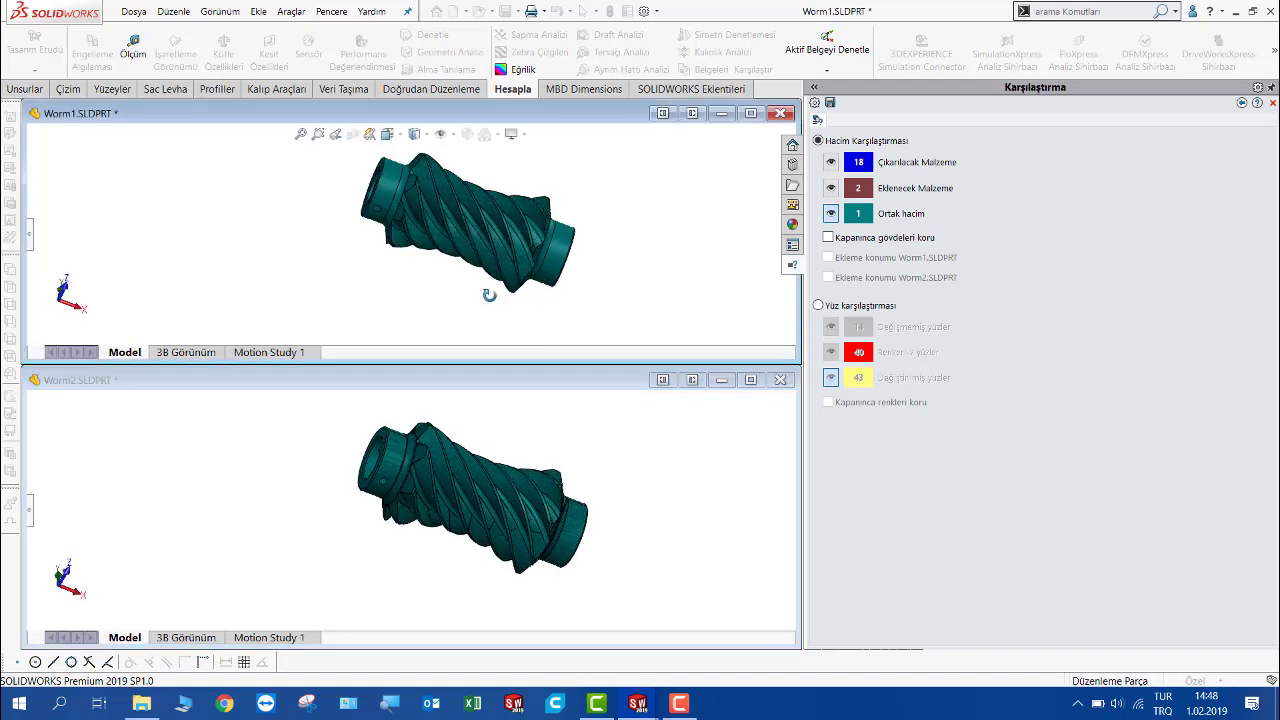
{"action": "left_click", "coordinate": [833, 190]}
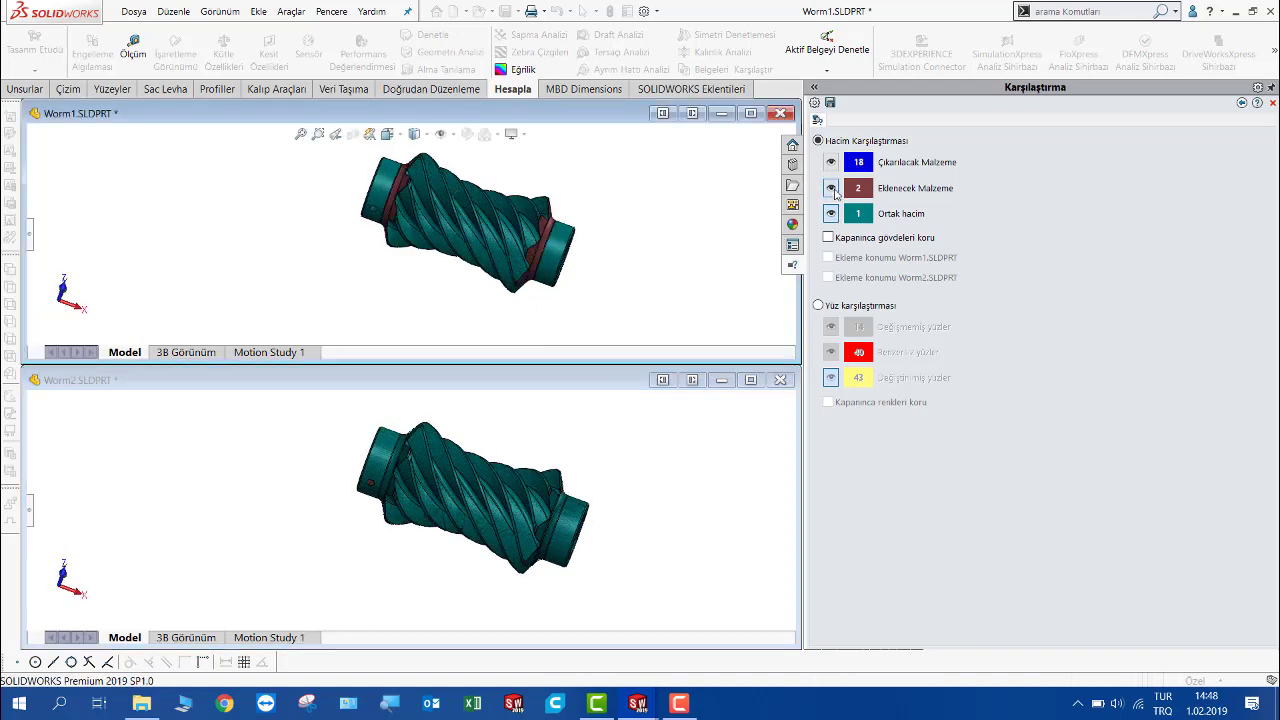
{"action": "left_click", "coordinate": [832, 214]}
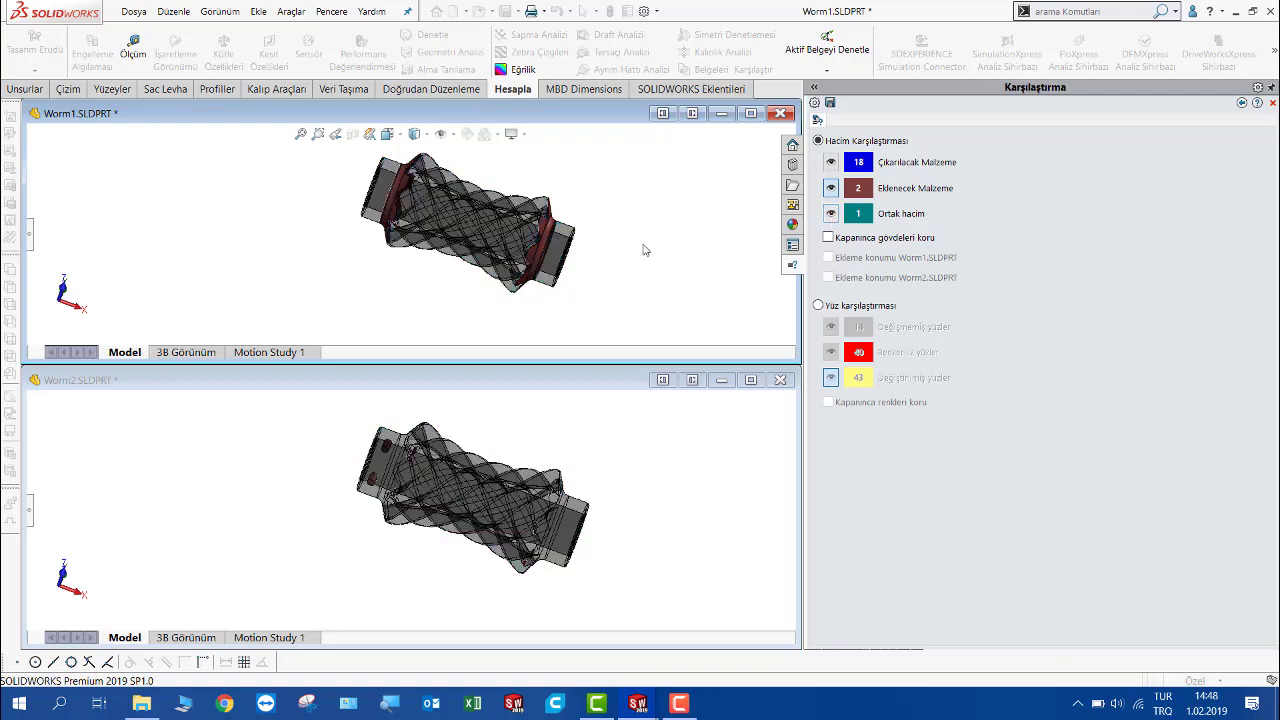
- Orbit, zoom and rotate both worms to examine the dark red added-material regions
{"action": "middle_click_drag", "start_coordinate": [645, 250], "coordinate": [599, 248]}
{"action": "middle_click_drag", "start_coordinate": [637, 256], "coordinate": [654, 263]}
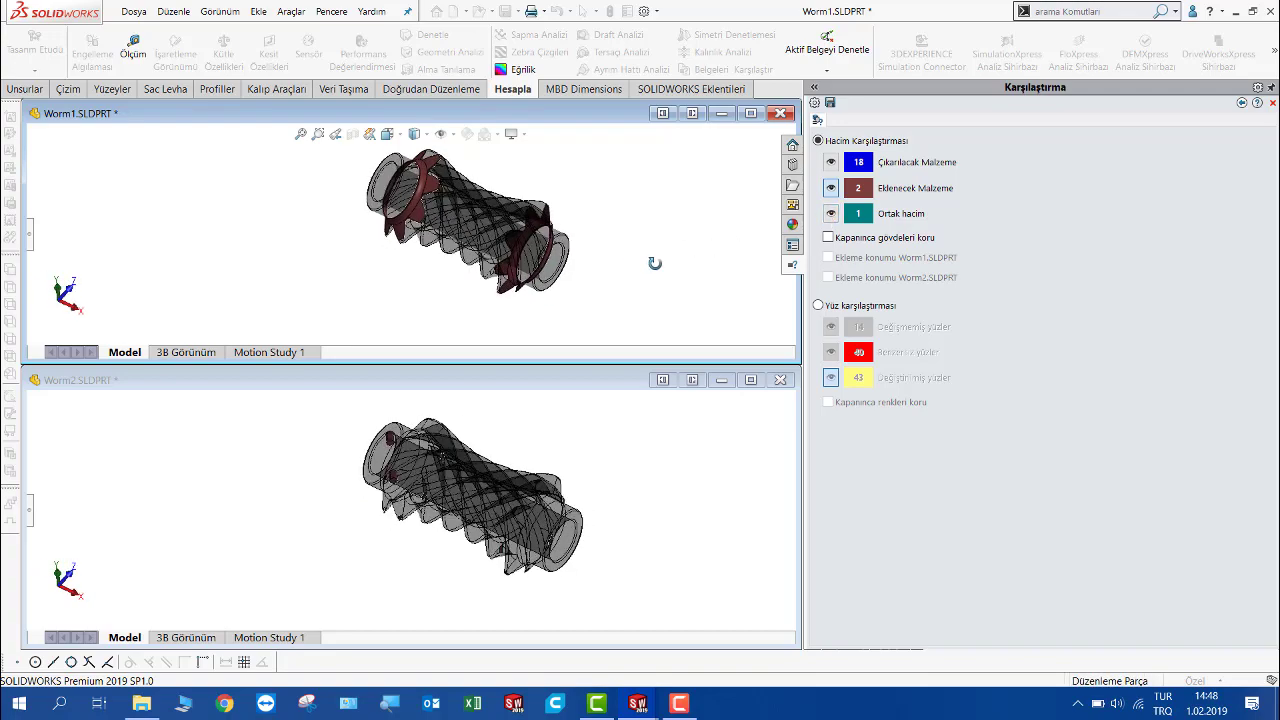
{"action": "scroll", "coordinate": [432, 212], "scroll_direction": "down", "scroll_amount": 3}
{"action": "scroll", "coordinate": [432, 212], "scroll_direction": "down", "scroll_amount": 2}
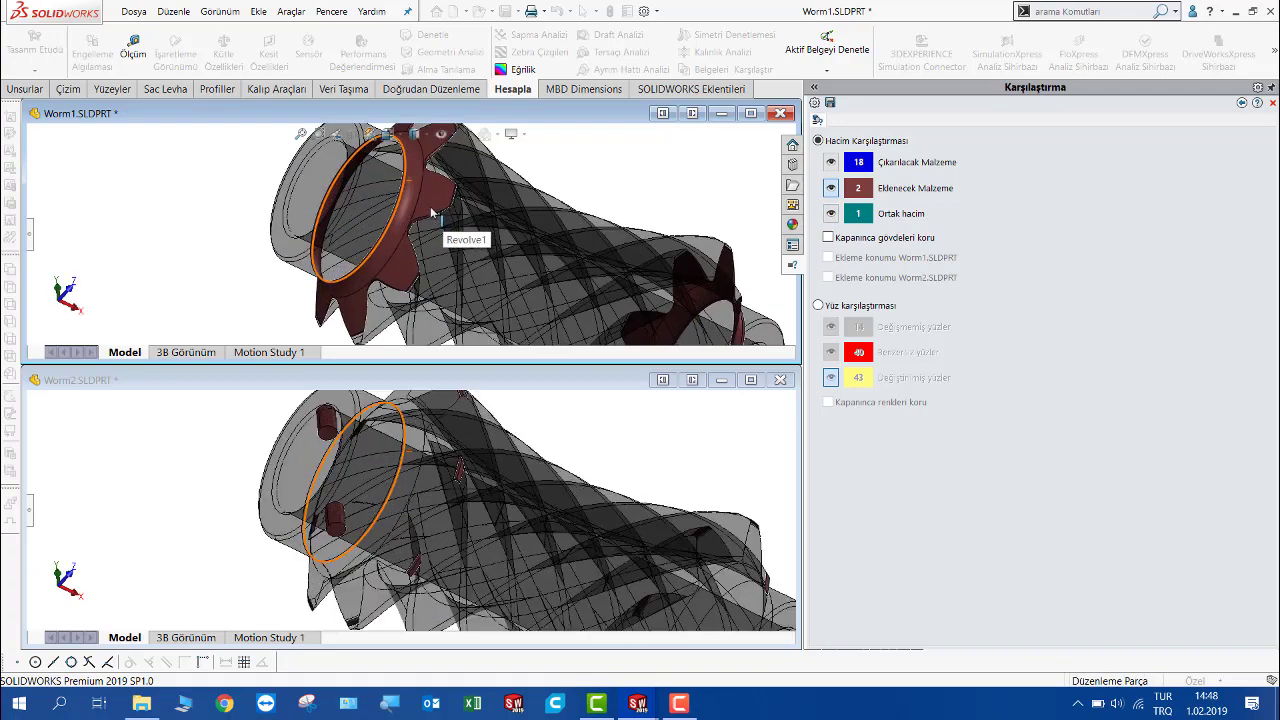
{"action": "scroll", "coordinate": [432, 212], "scroll_direction": "down", "scroll_amount": 2}
{"action": "scroll", "coordinate": [441, 232], "scroll_direction": "up", "scroll_amount": 3}
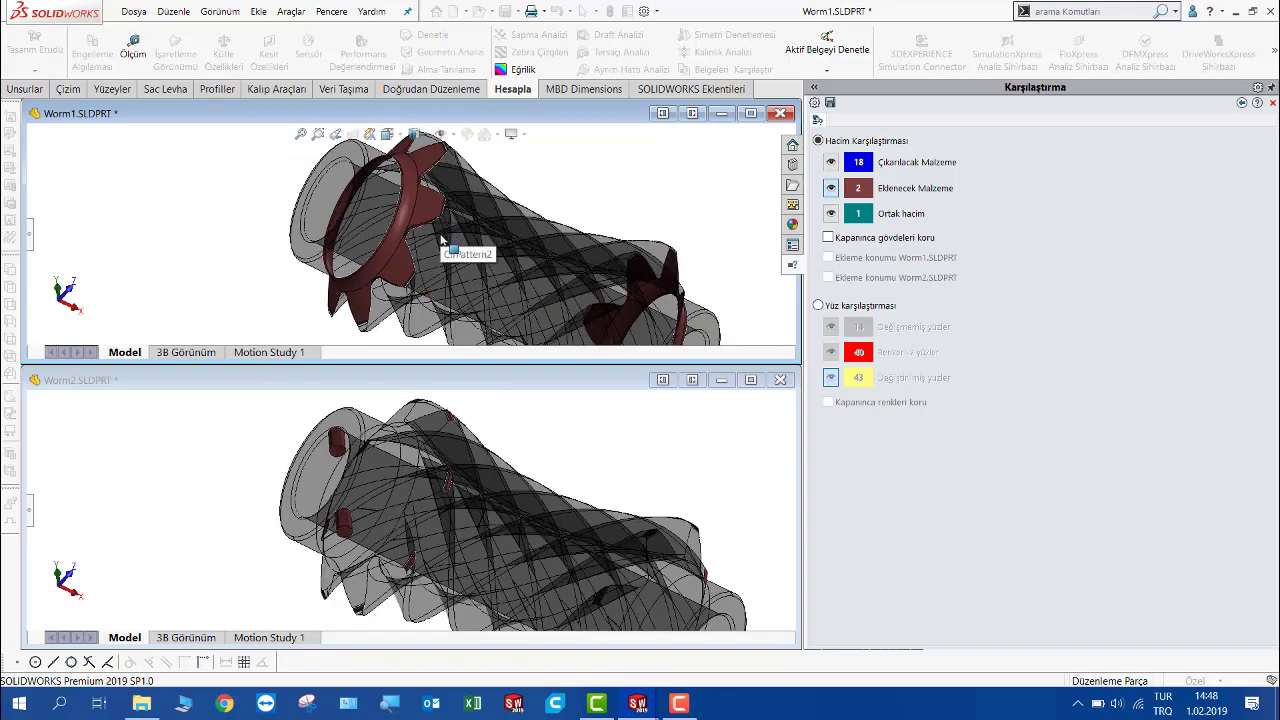
{"action": "key", "text": "Right"}
{"action": "key", "text": "Right"}
{"action": "mouse_move", "coordinate": [436, 236]}
{"action": "middle_mouse_down"}
{"action": "mouse_move", "coordinate": [436, 211]}
{"action": "mouse_move", "coordinate": [440, 270]}
{"action": "middle_mouse_up"}
{"action": "scroll", "coordinate": [440, 270], "scroll_direction": "up", "scroll_amount": 3}
{"action": "middle_click_drag", "start_coordinate": [540, 263], "coordinate": [518, 262]}
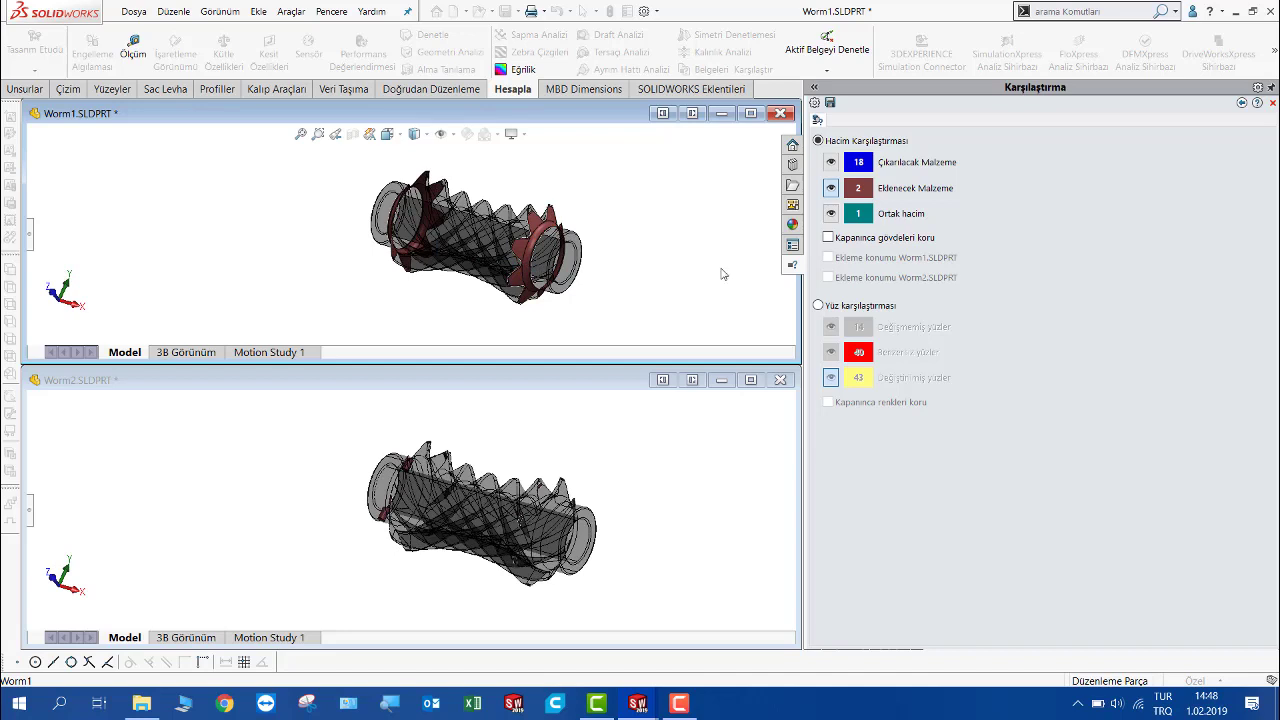
- Swap added material for the blue removed-material regions, zoom in to inspect, then hide them
{"action": "left_click", "coordinate": [832, 189]}
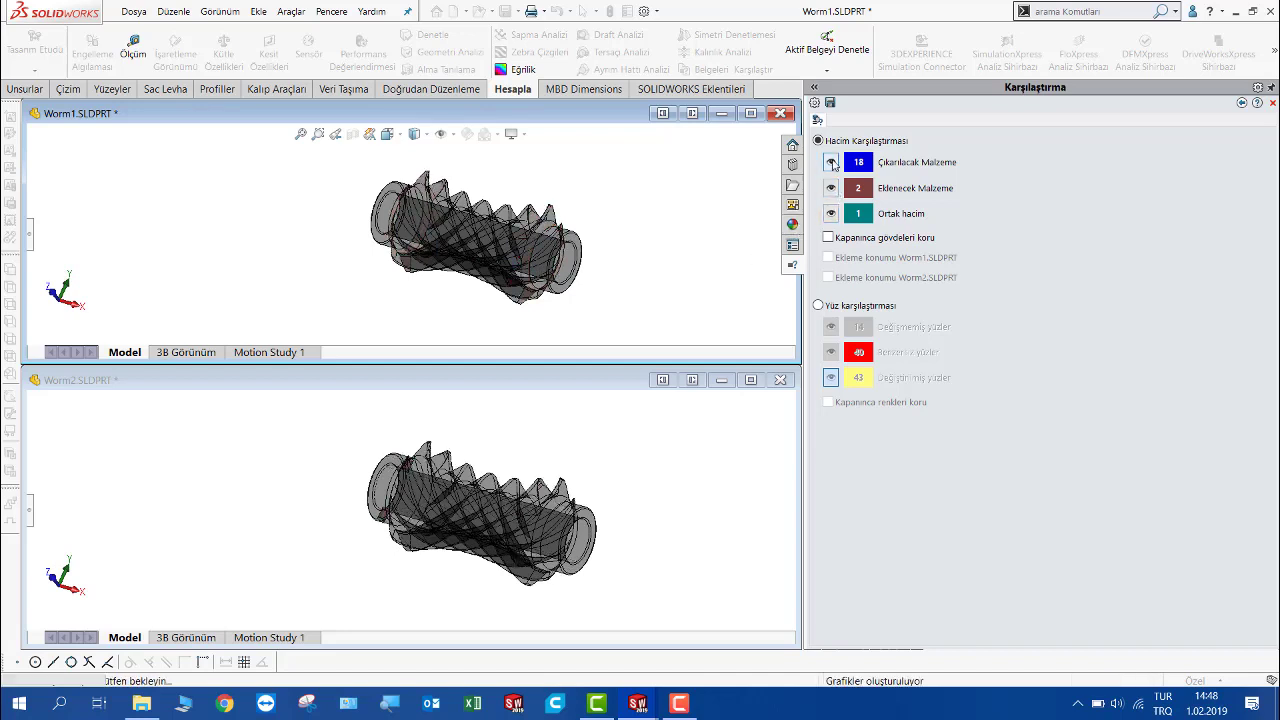
{"action": "left_click", "coordinate": [832, 163]}
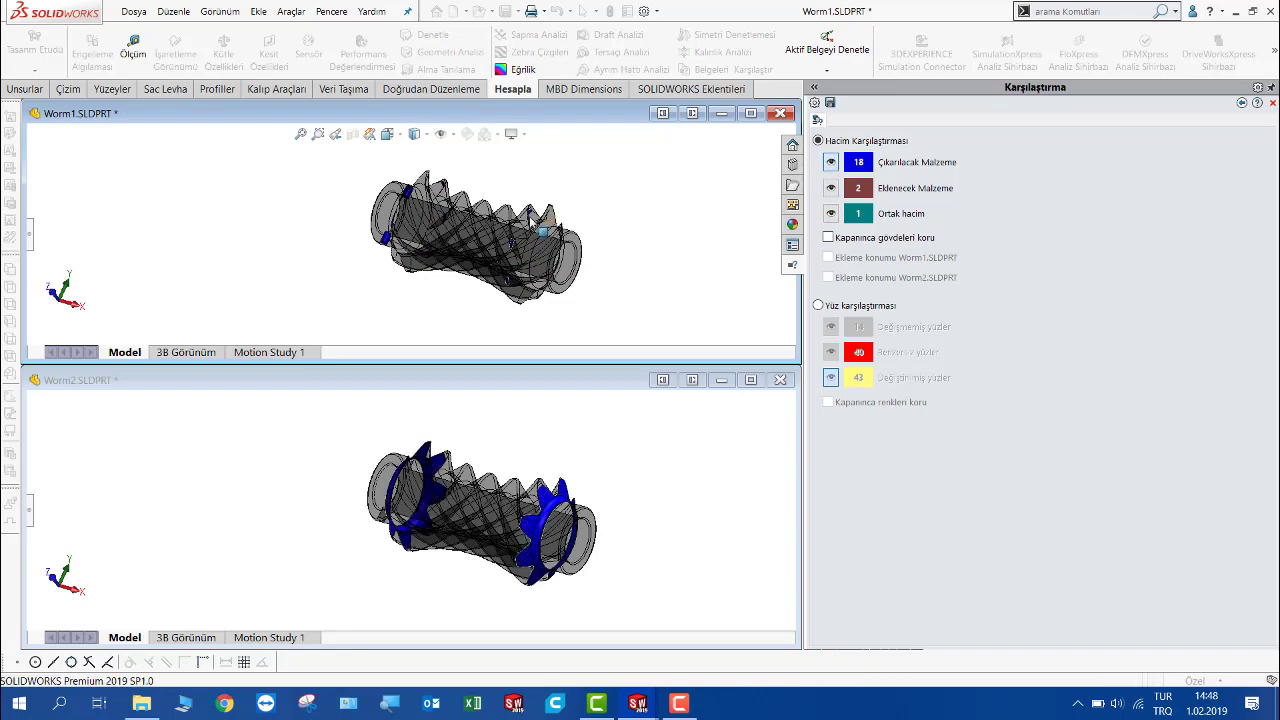
{"action": "scroll", "coordinate": [538, 227], "scroll_direction": "down", "scroll_amount": 1}
{"action": "scroll", "coordinate": [425, 242], "scroll_direction": "down", "scroll_amount": 1}
{"action": "scroll", "coordinate": [360, 236], "scroll_direction": "down", "scroll_amount": 1}
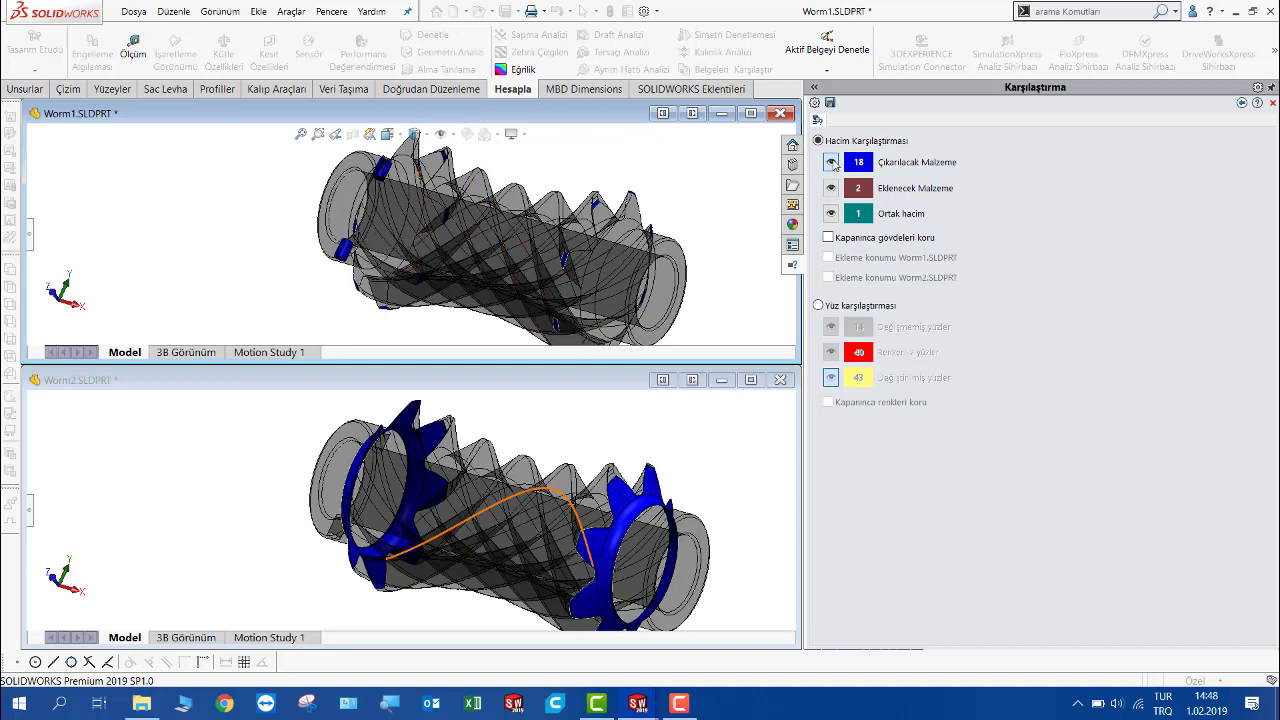
{"action": "left_click", "coordinate": [832, 163]}
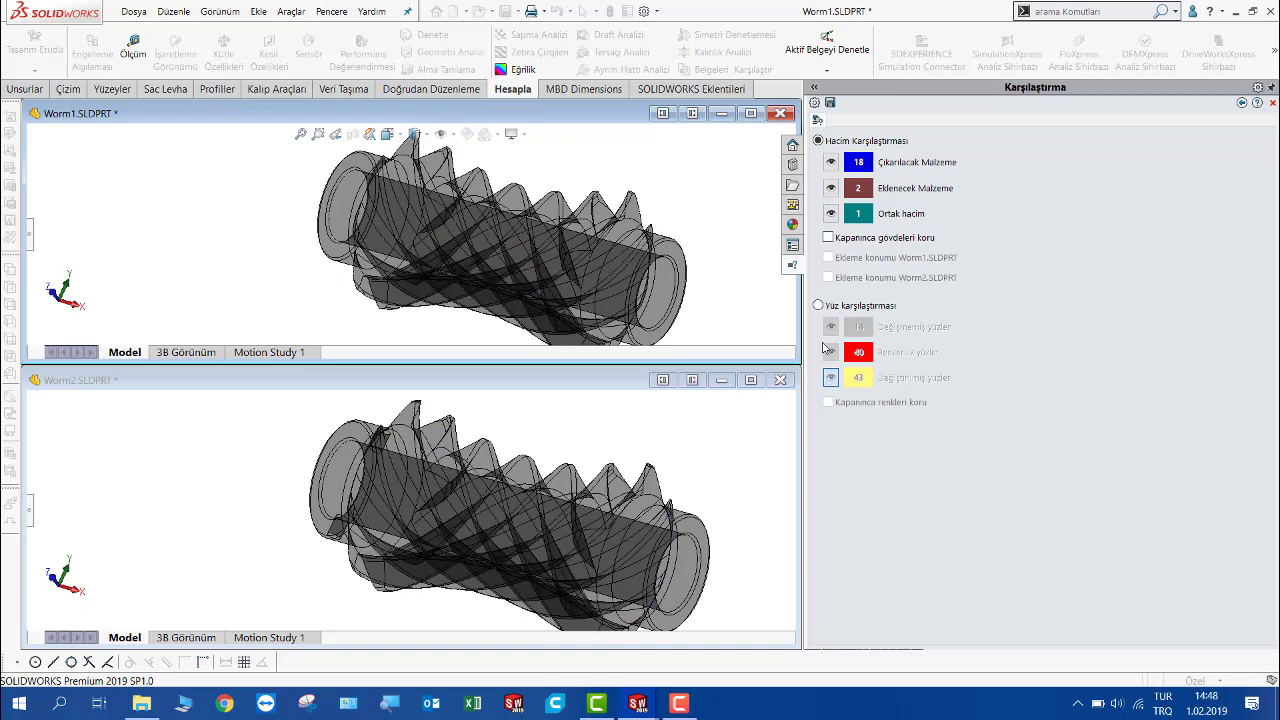
- Switch to Yüz karşılaştırması, showing unique faces in red, then unchanged faces in grey
{"action": "left_click", "coordinate": [818, 305]}
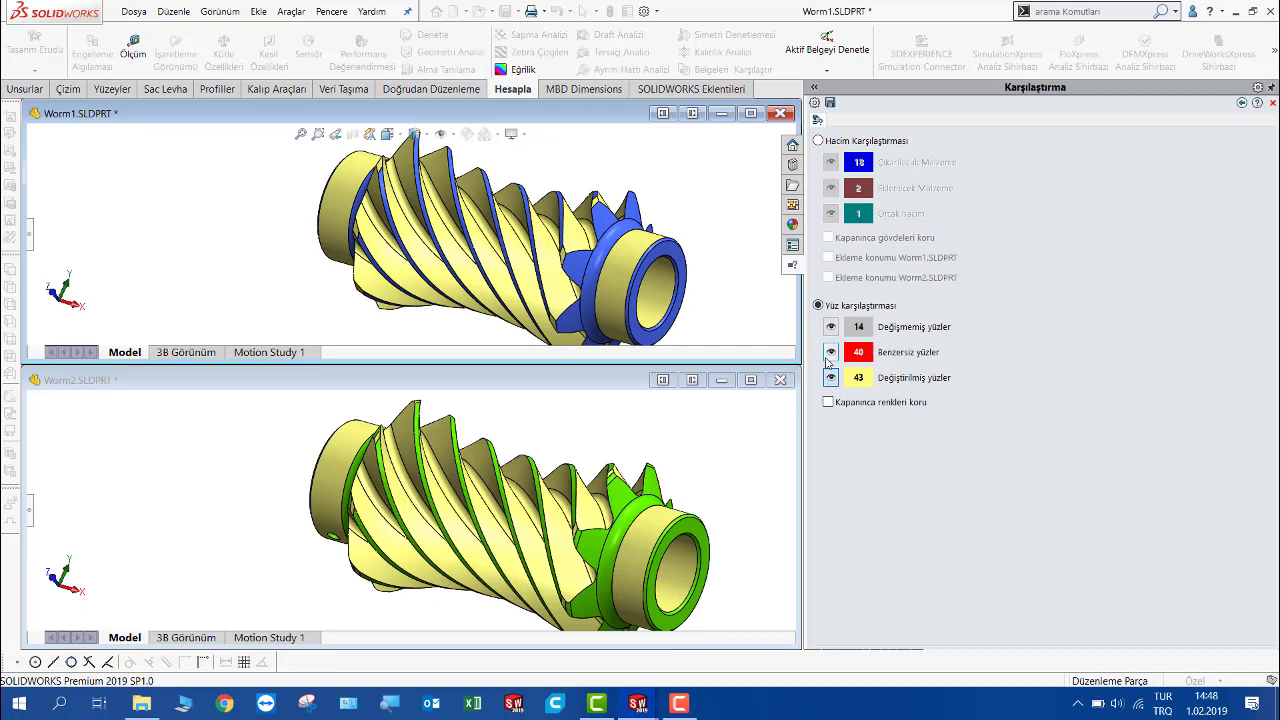
{"action": "left_click", "coordinate": [830, 353]}
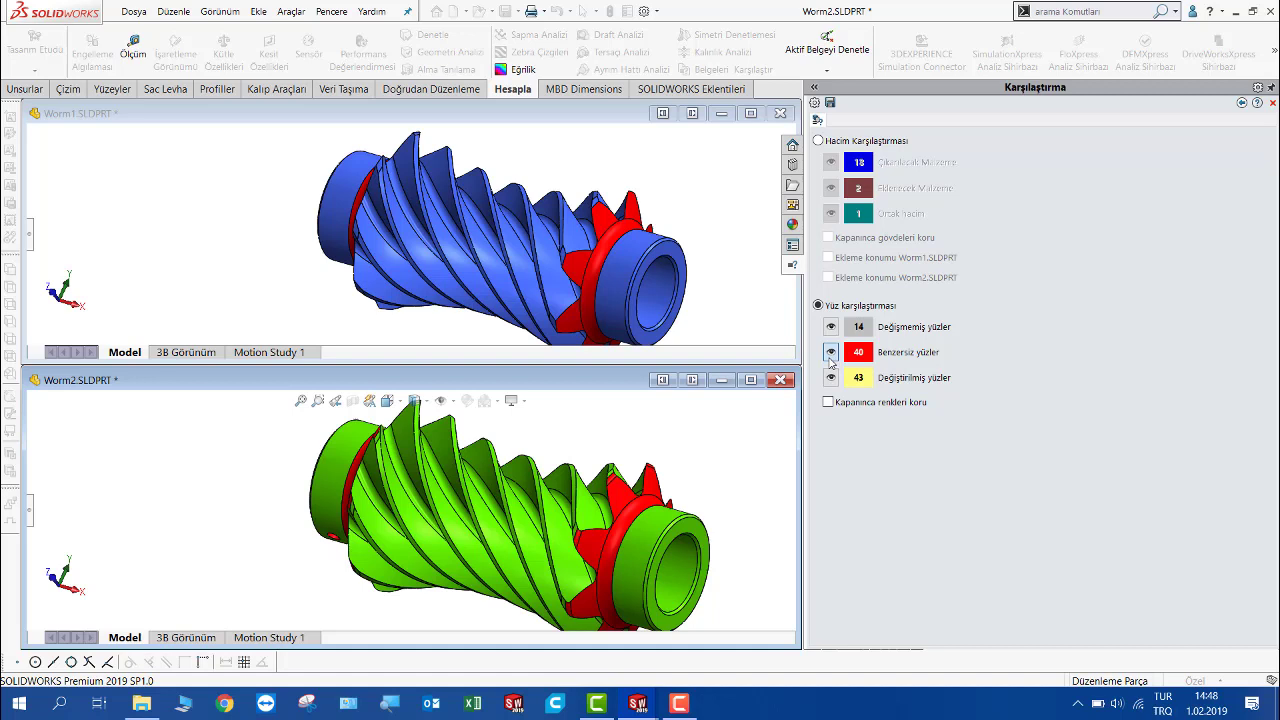
{"action": "left_click", "coordinate": [831, 327]}
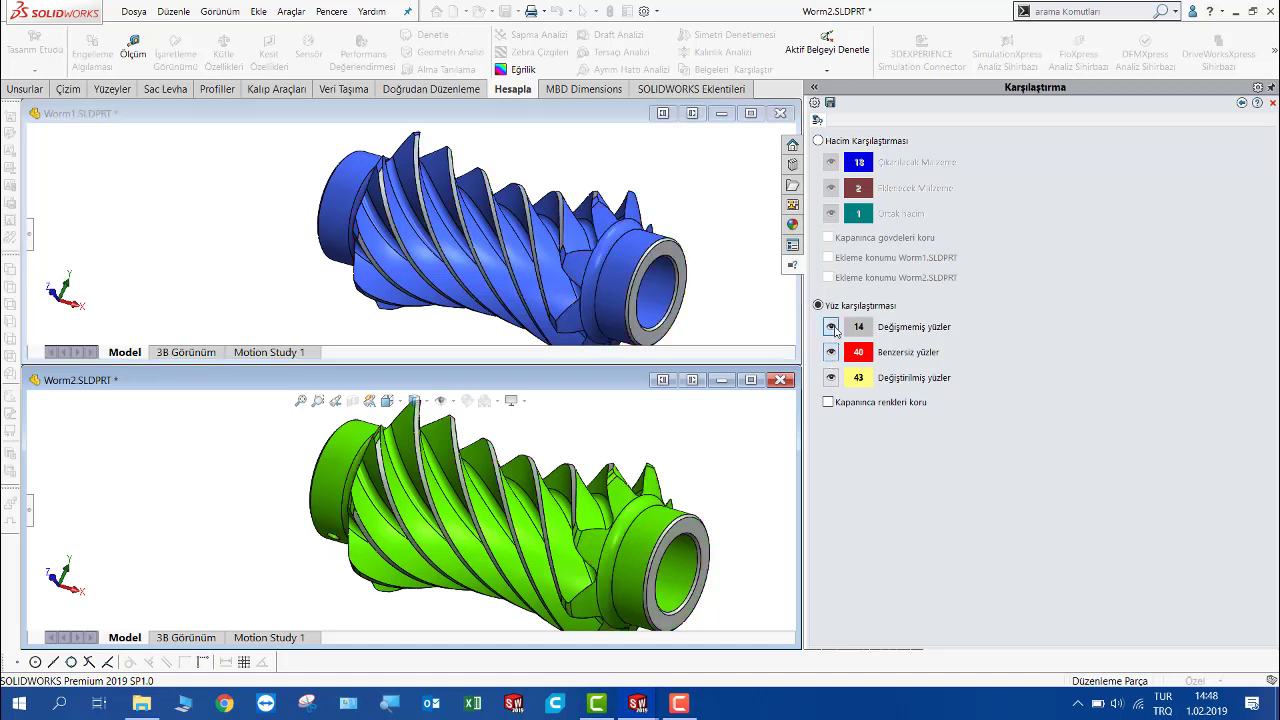